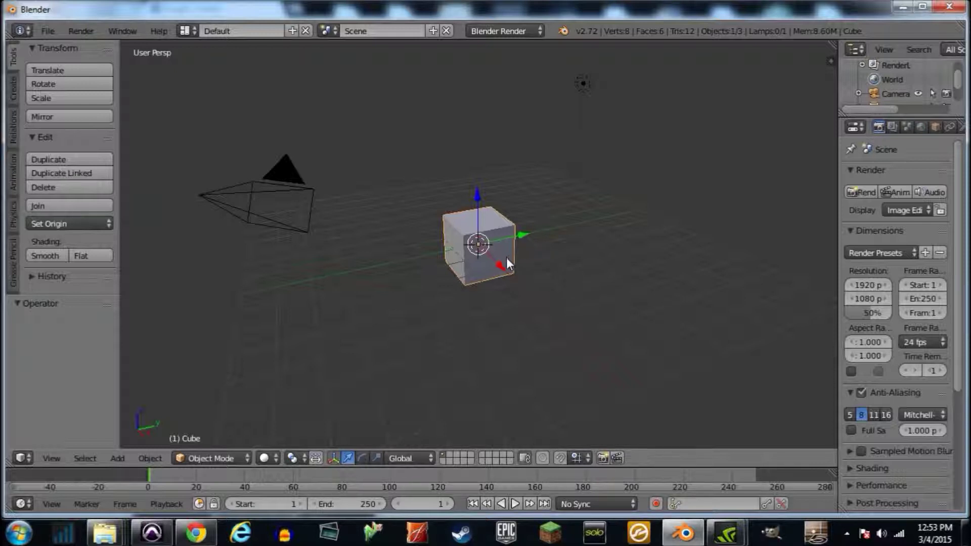
- Try enlarging the default cube uniformly, and undo the scaling
key("s")
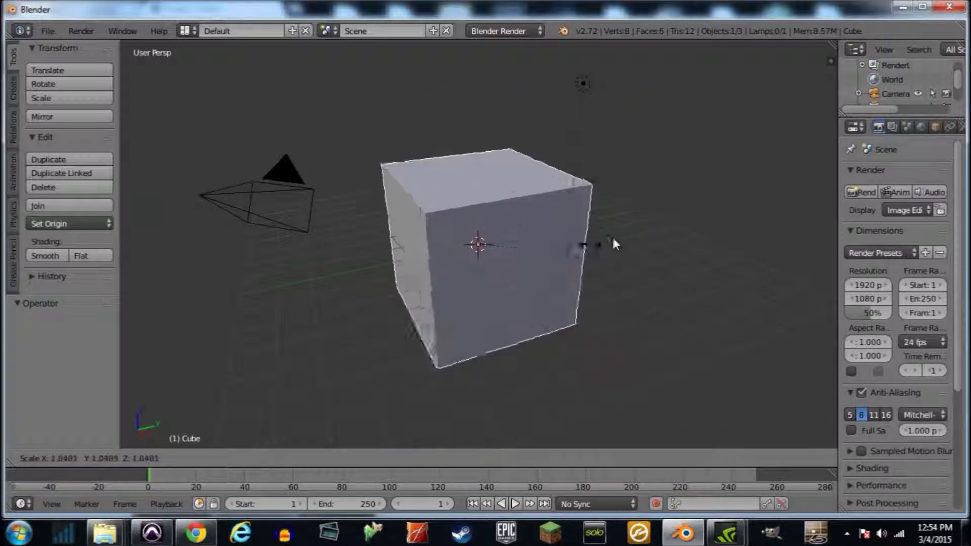
left_click(581, 241)
key("ctrl+z")
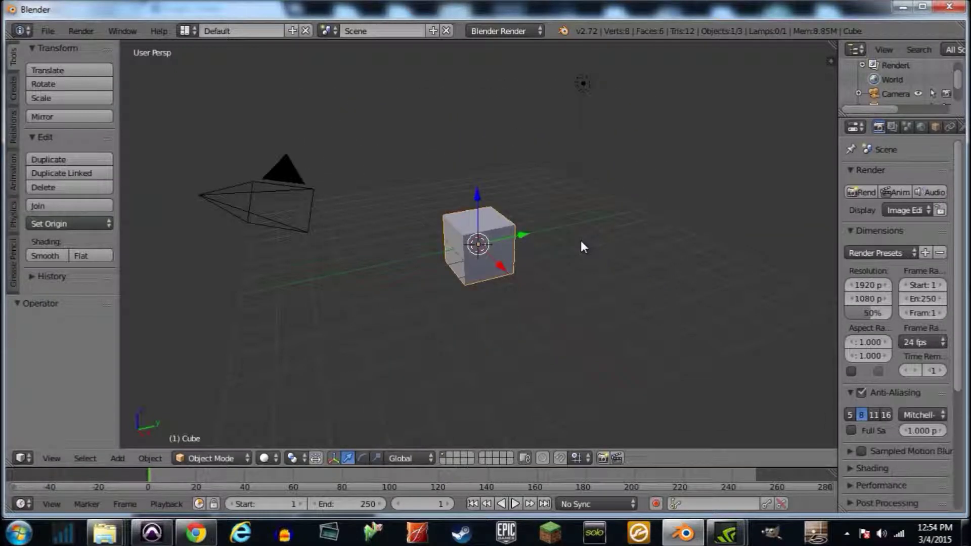
- Try moving the cube freely and rotating it, cancelling both transforms
key("g")
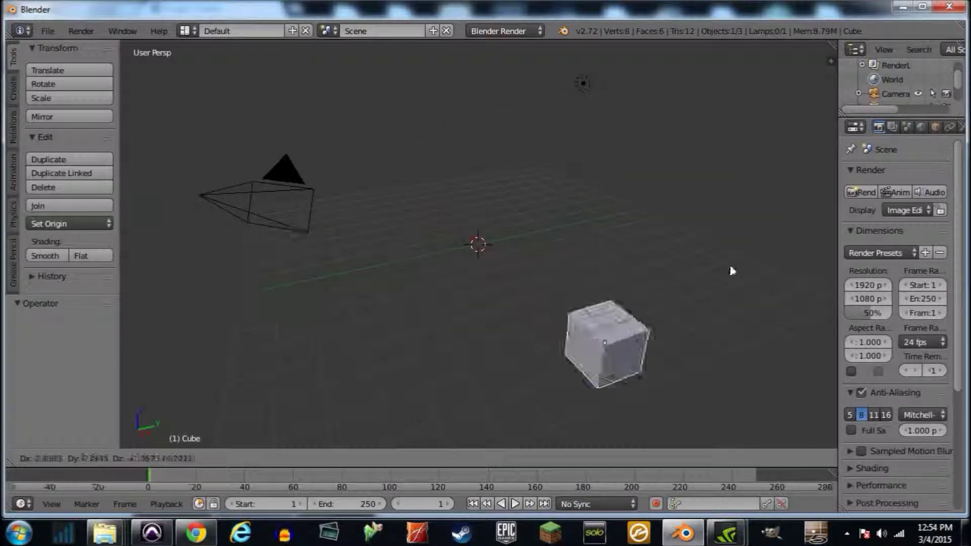
right_click(587, 303)
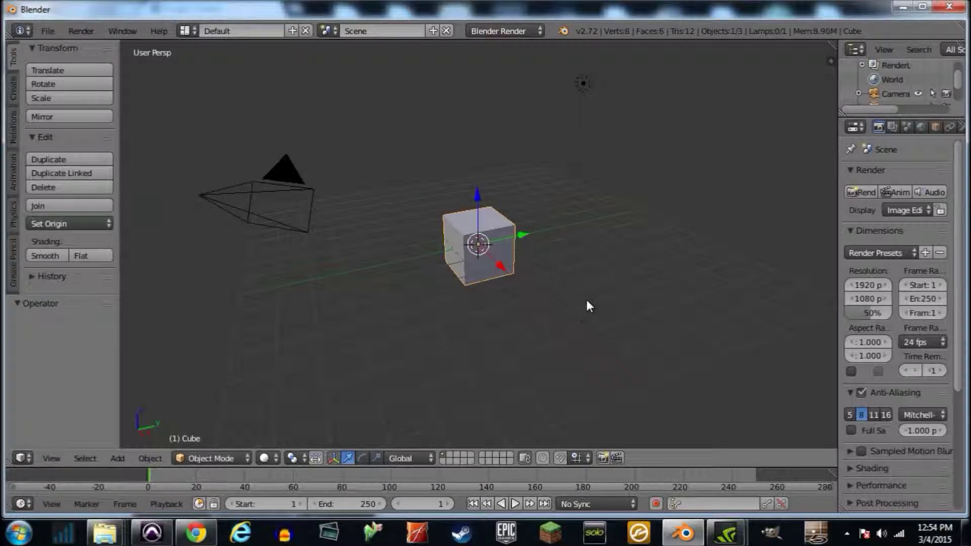
key("r")
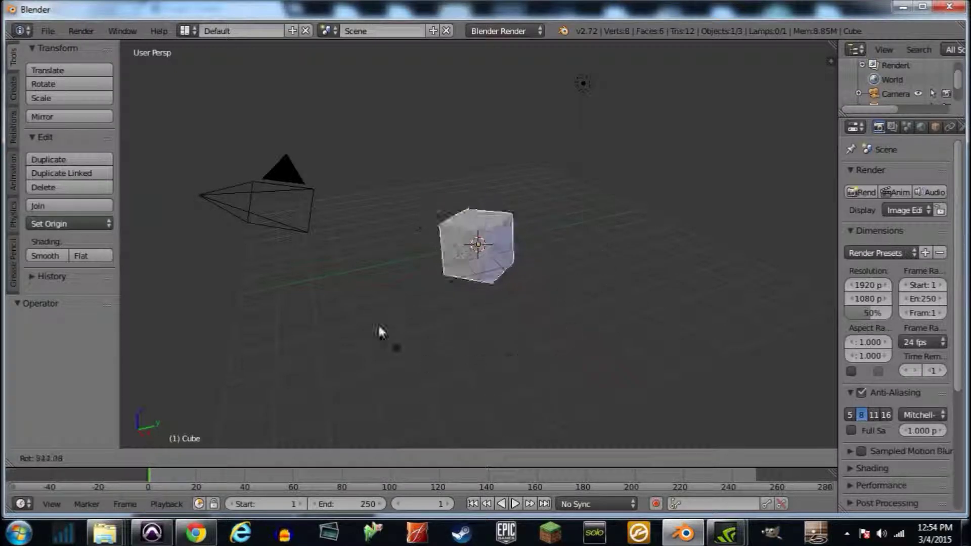
right_click(539, 317)
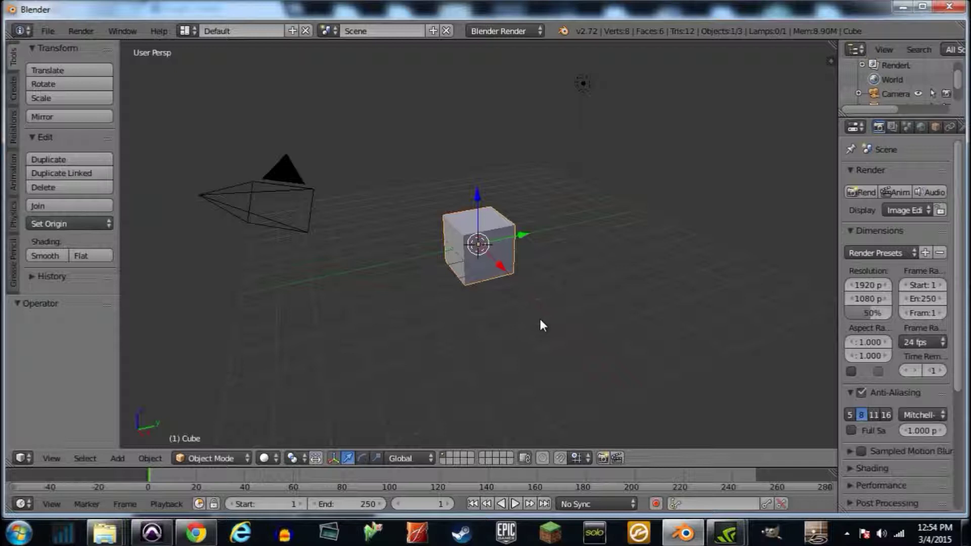
- Move the cube about 0.61 units along the Y axis and about 5.44 units along the X axis
mouse_move(524, 236)
left_mouse_down()
mouse_move(654, 186)
mouse_move(538, 231)
left_mouse_up()
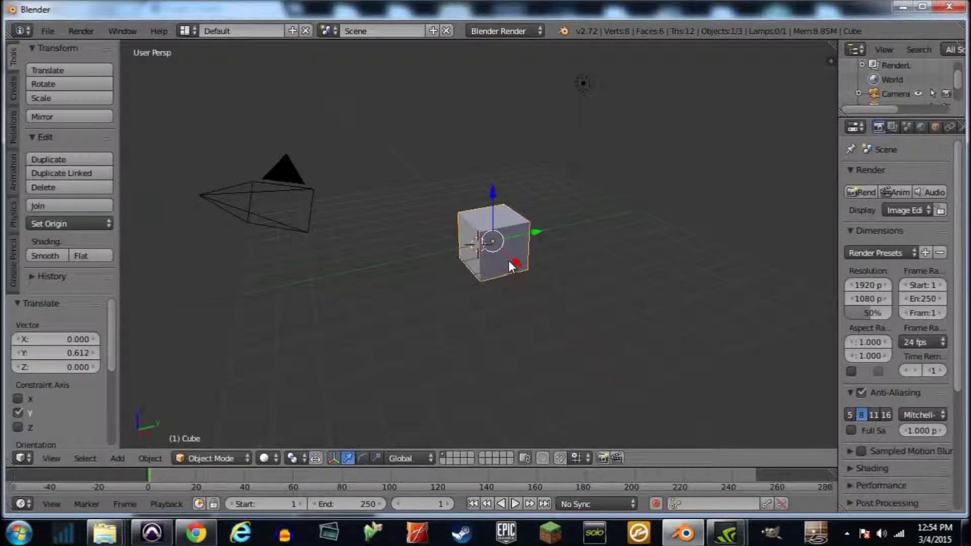
left_click_drag(512, 263, 535, 275)
left_click(539, 243)
- Try moving the cube along the Z axis, and take back its X-axis move
key("g")
key("z")
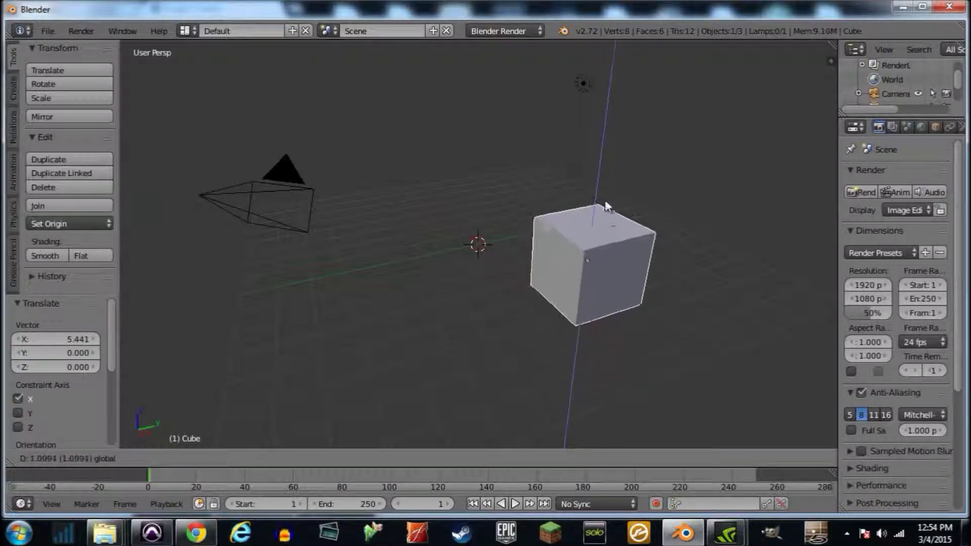
right_click(605, 208)
key("alt+g")
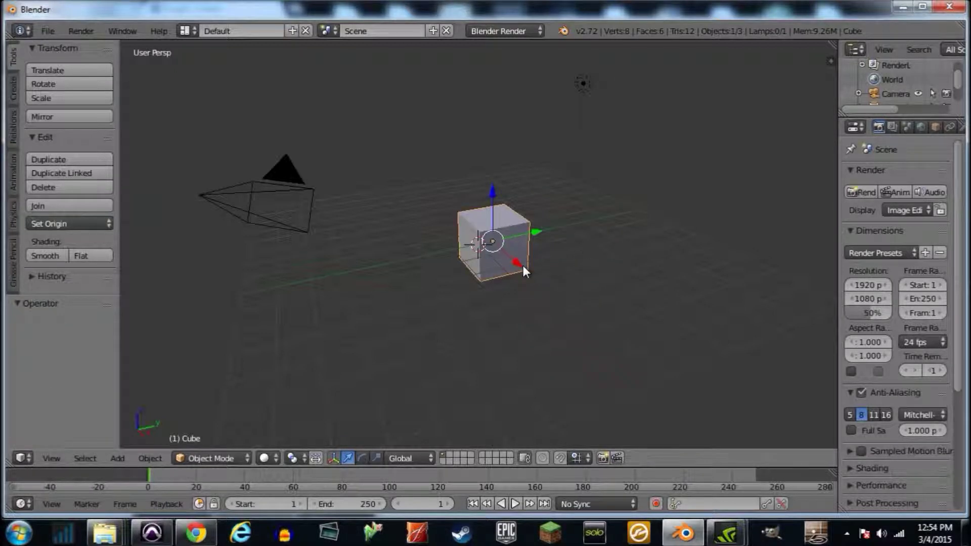
- Try scaling the cube along the Z axis and by a factor of 12 along the X axis, cancelling both
key("s")
key("z")
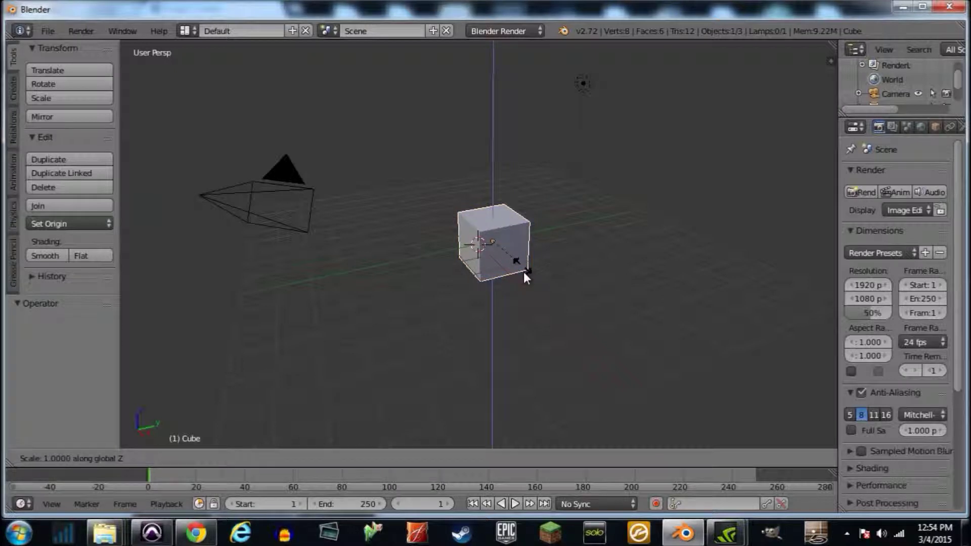
right_click(504, 307)
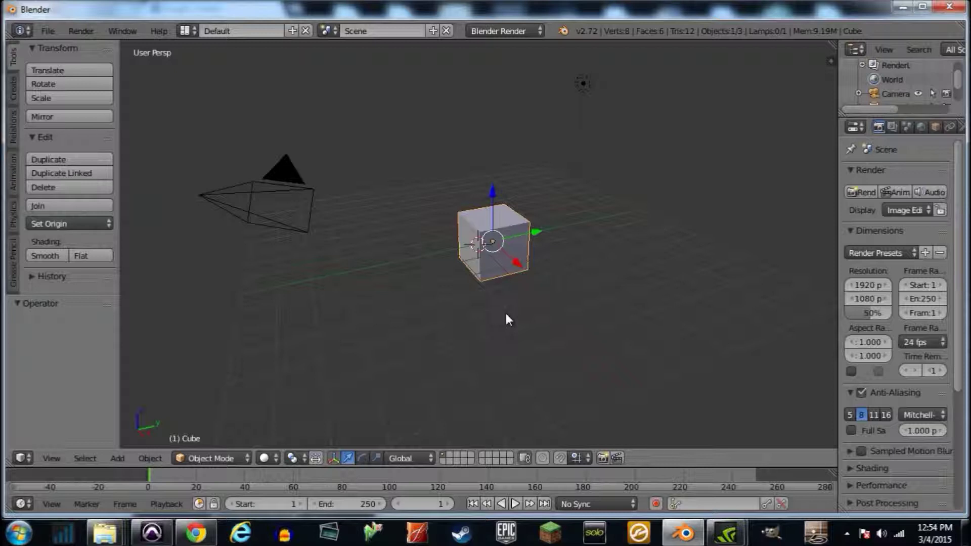
key("s")
key("x")
key("1")
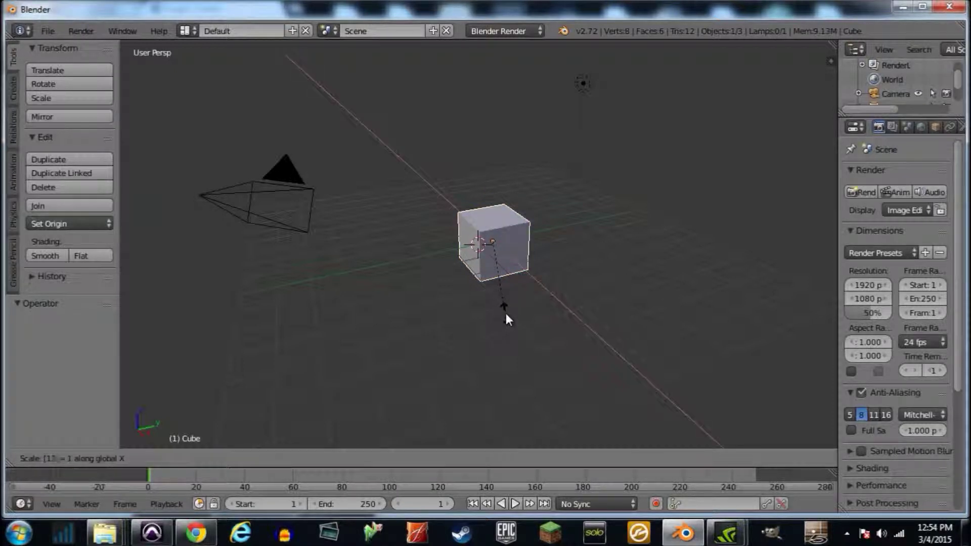
key("2")
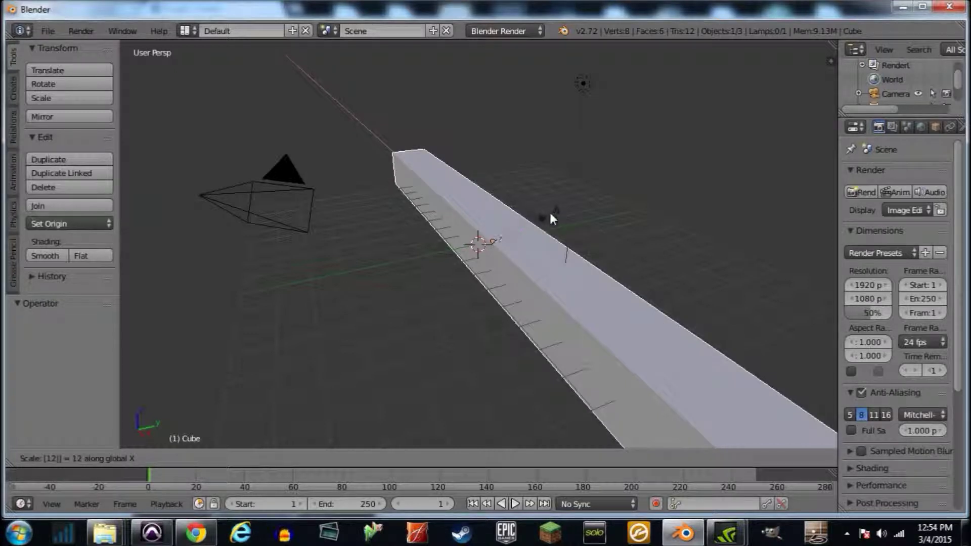
key("Escape")
- Place the 3D cursor in the empty space beside the cube and delete the cube
left_click(561, 214)
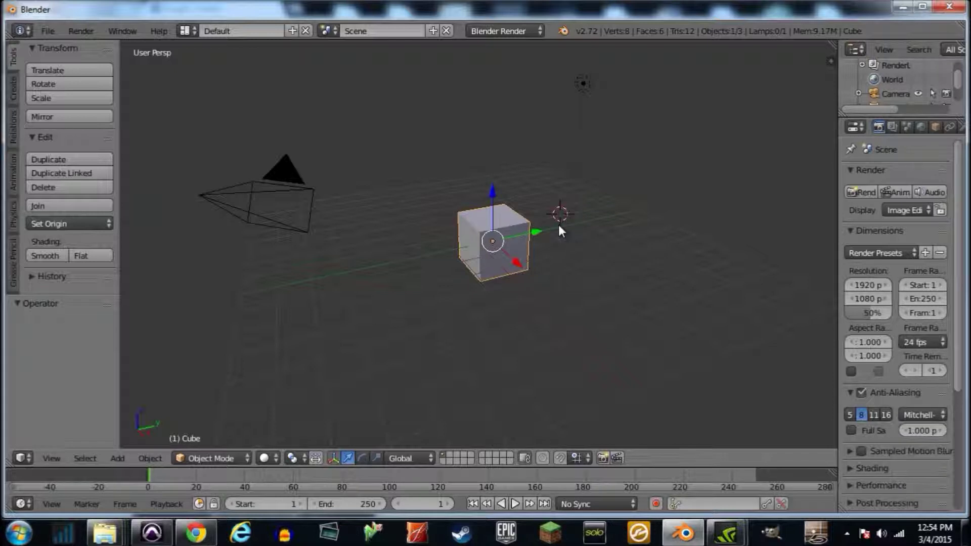
key("shift+f")
key("w")
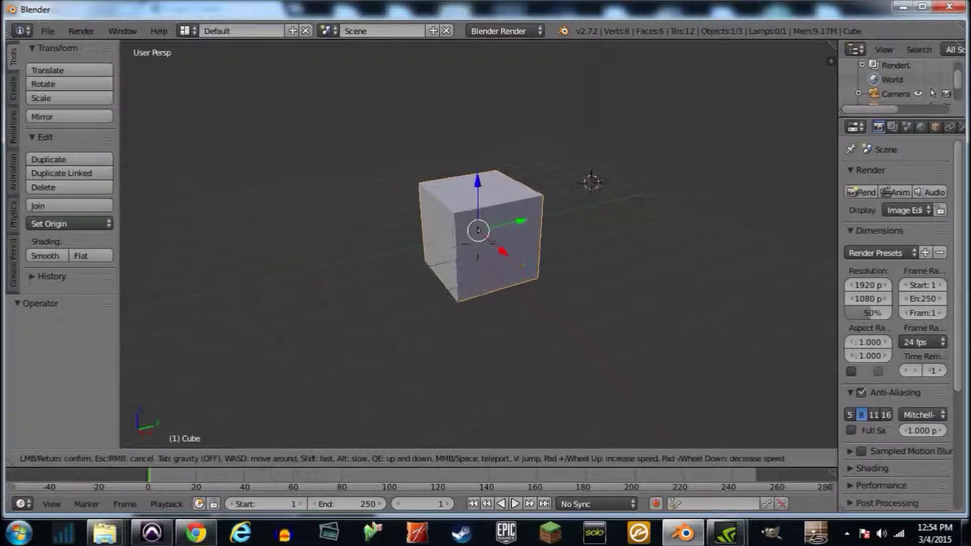
left_click(478, 245)
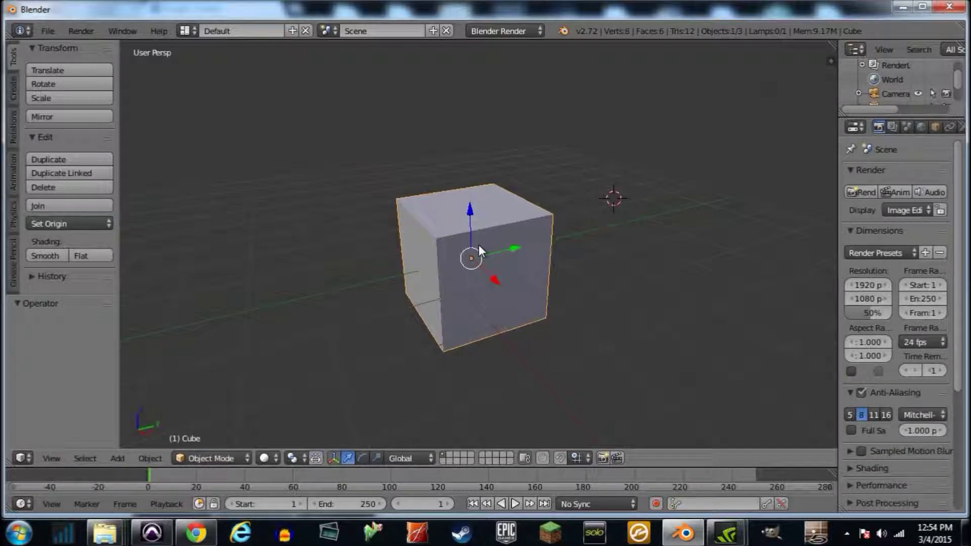
key("x")
left_click(479, 245)
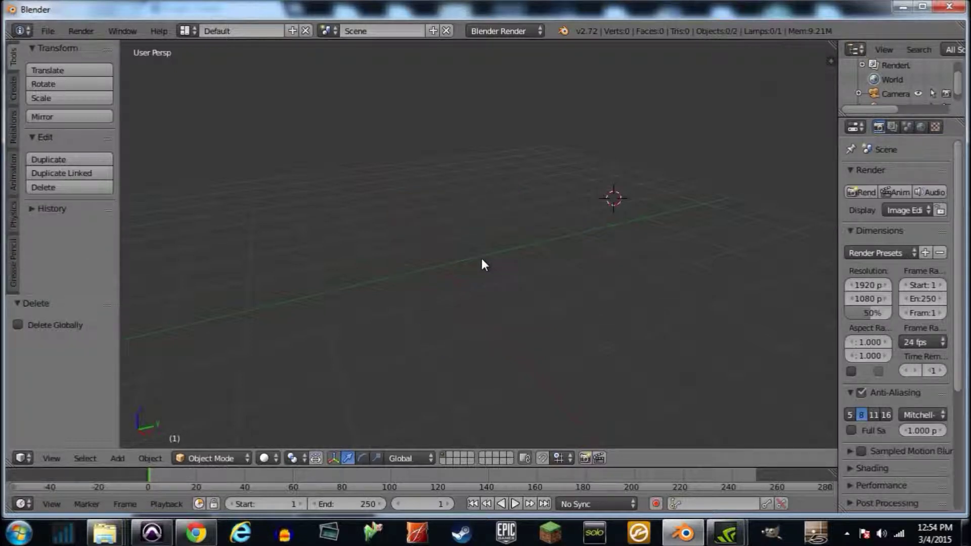
- Add a cube mesh at the 3D cursor, and delete it again
key("shift+a")
mouse_move(481, 259)
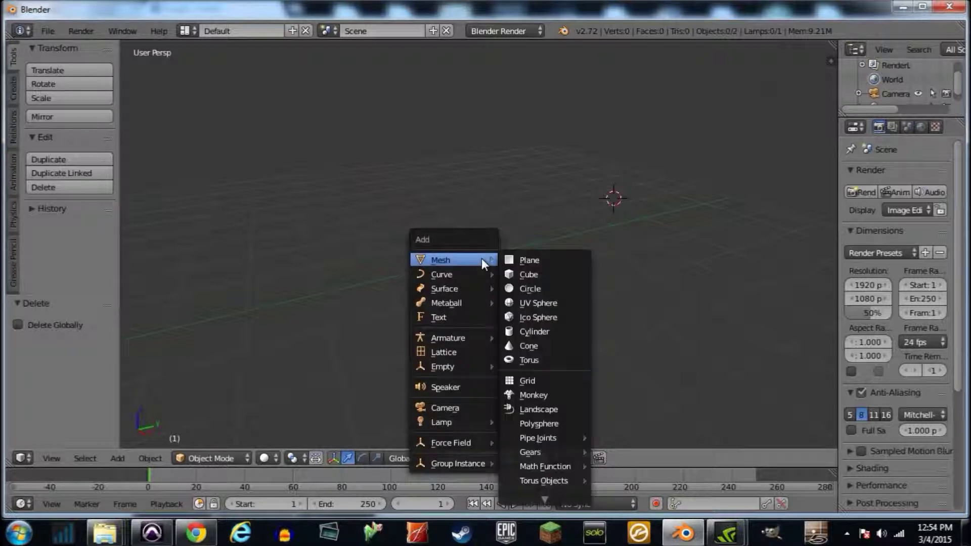
left_click(563, 276)
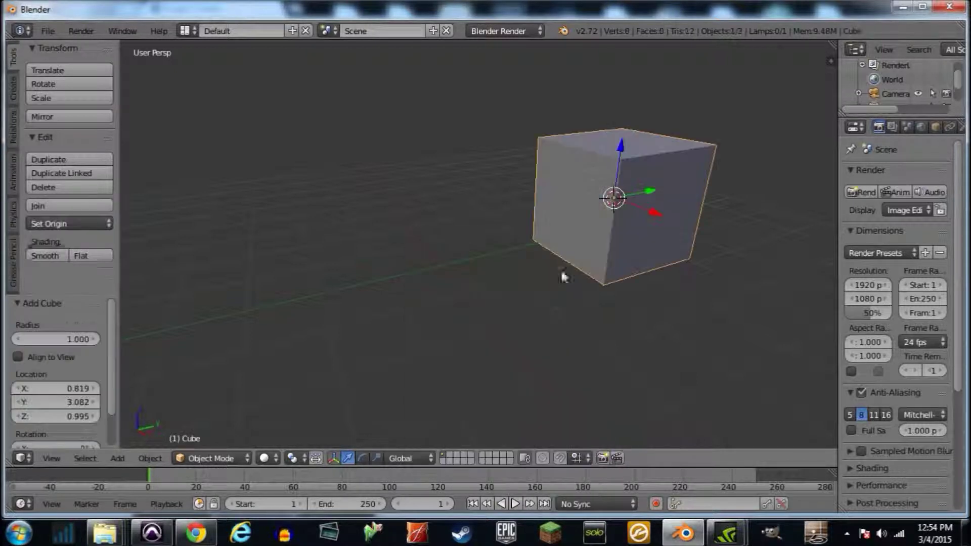
key("z")
key("z")
key("x")
left_click(564, 242)
- Add a cylinder mesh at the 3D cursor
key("shift+a")
mouse_move(452, 268)
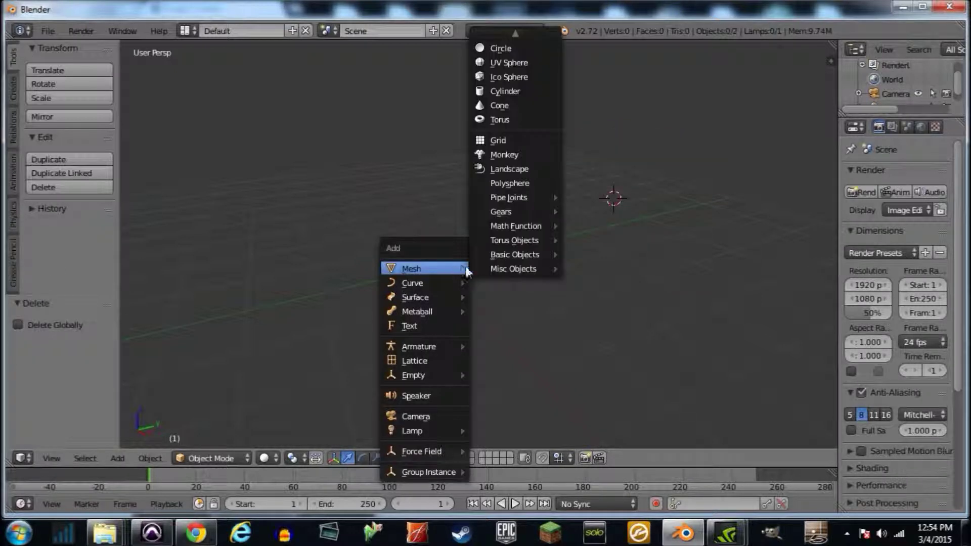
left_click(550, 93)
key("shift+f")
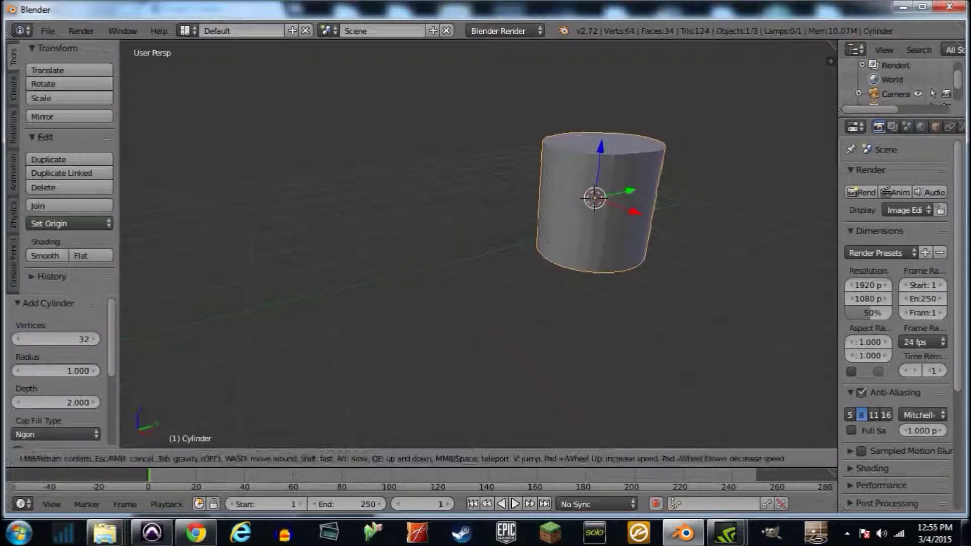
key("w")
key("s")
key("d")
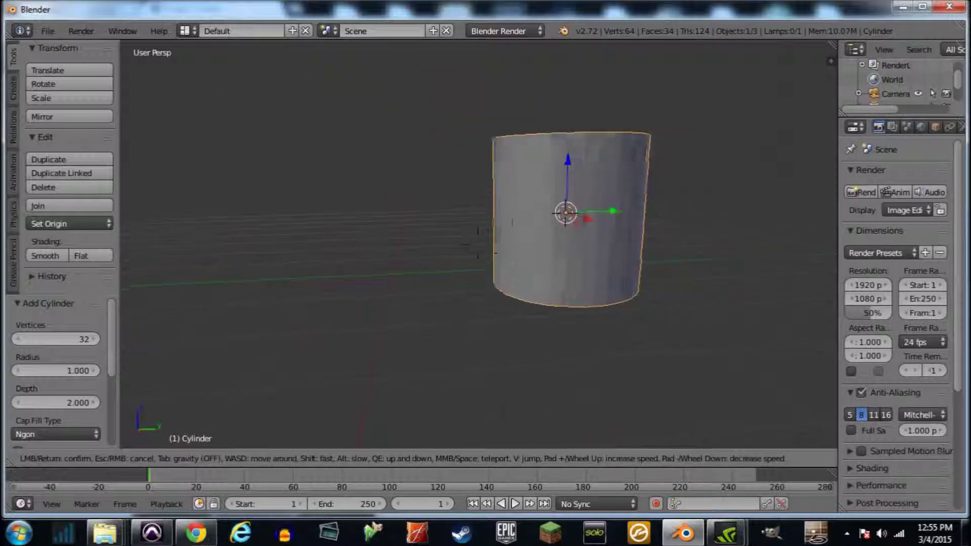
key("s")
left_click(480, 244)
- Try moving the cylinder along the Y axis and resizing it by about 0.99, and undo the resize
left_click_drag(566, 269, 432, 269)
right_click(432, 269)
key("s")
left_click(449, 273)
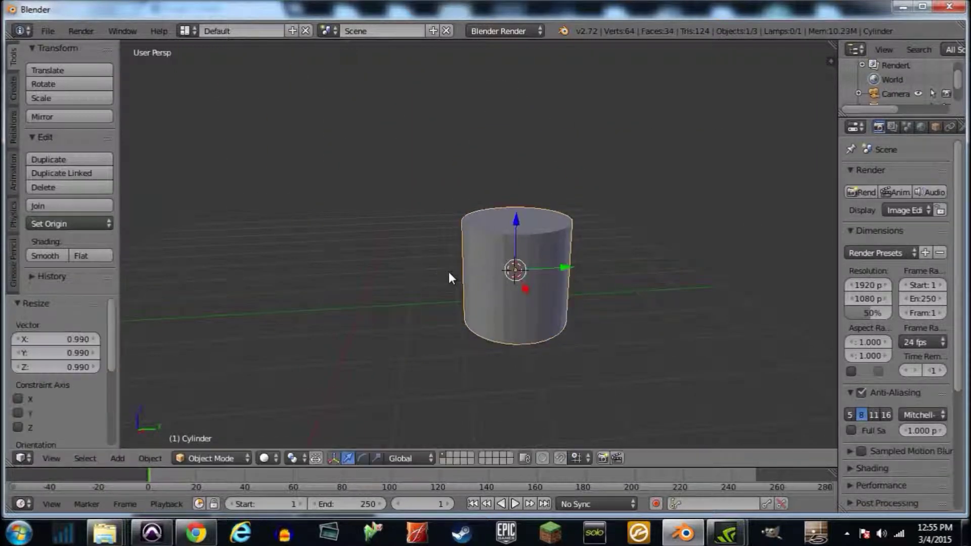
key("ctrl+z")
- Try scaling the cylinder along the X axis only, cancelling the change
key("shift+f")
key("s")
left_click(478, 244)
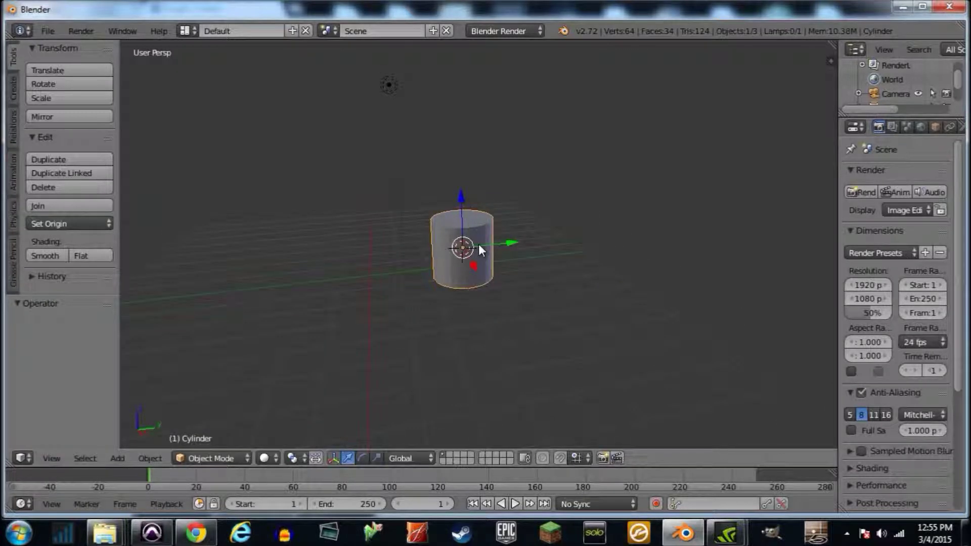
key("s")
key("x")
right_click(484, 320)
- Stretch the cylinder along the Z axis by a factor of about 5.77
key("s")
key("z")
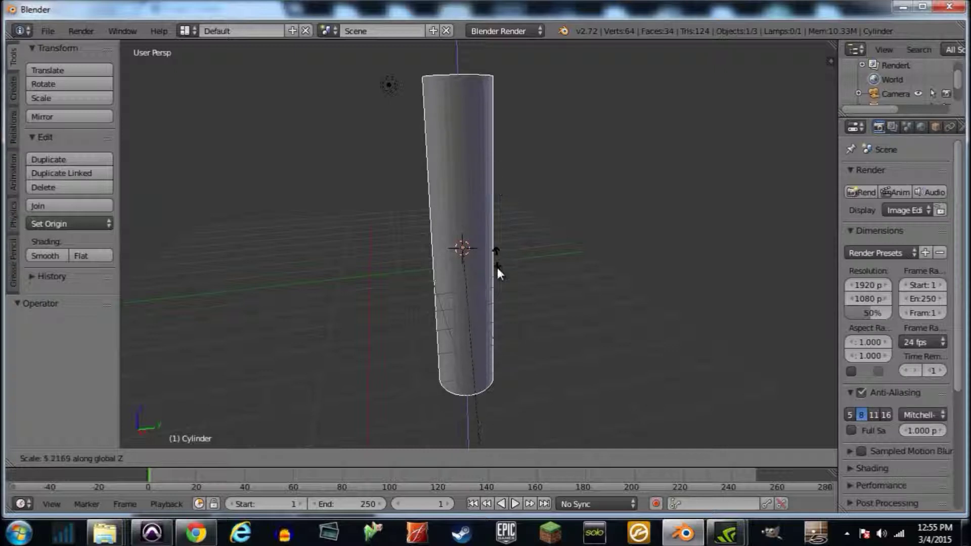
left_click(499, 298)
- Switch the stretched cylinder to Edit Mode
middle_click_drag(499, 299, 478, 242)
key("shift+f")
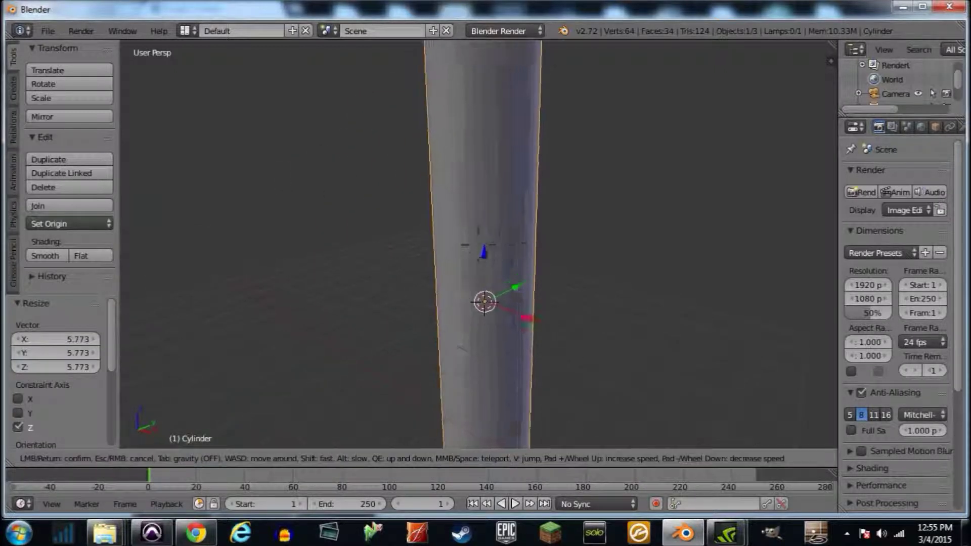
key("e")
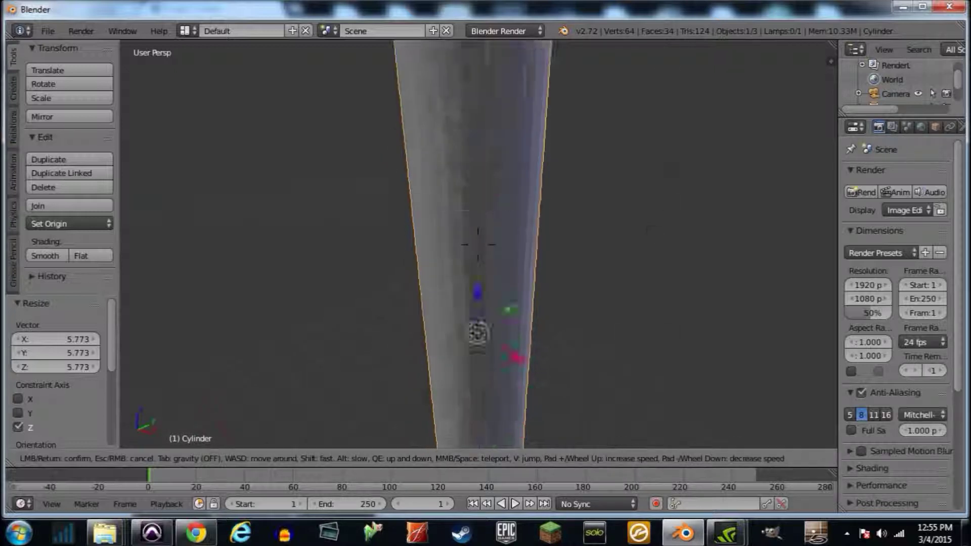
key("s")
key("Return")
key("Tab")
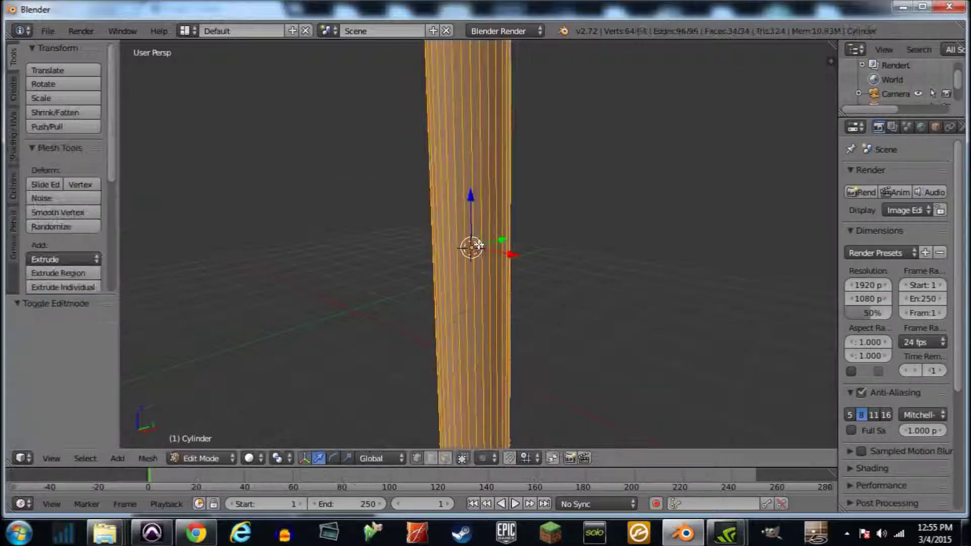
key("shift+f")
key("Return")
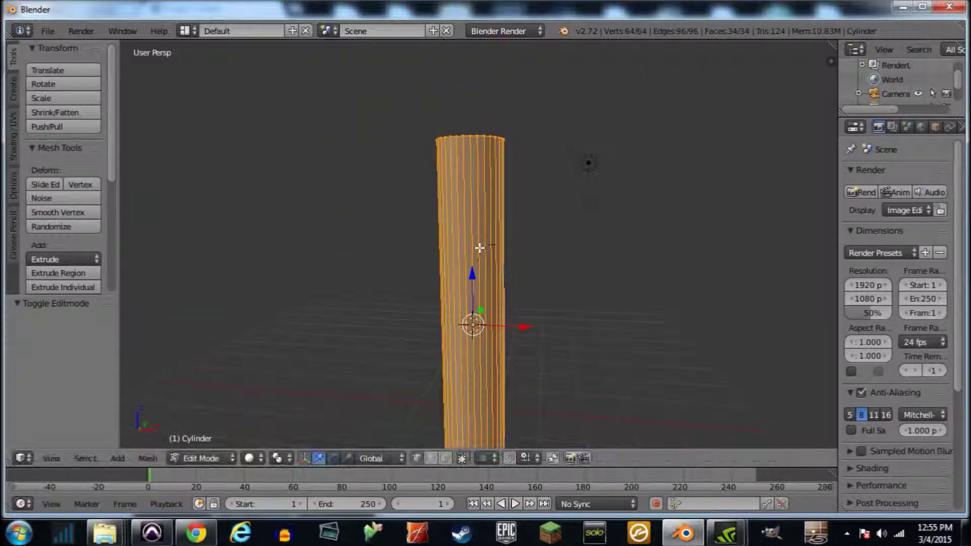
- Toggle the selection of the whole cylinder mesh several times, ending with everything deselected
key("a")
key("a")
key("a")
key("a")
key("a")
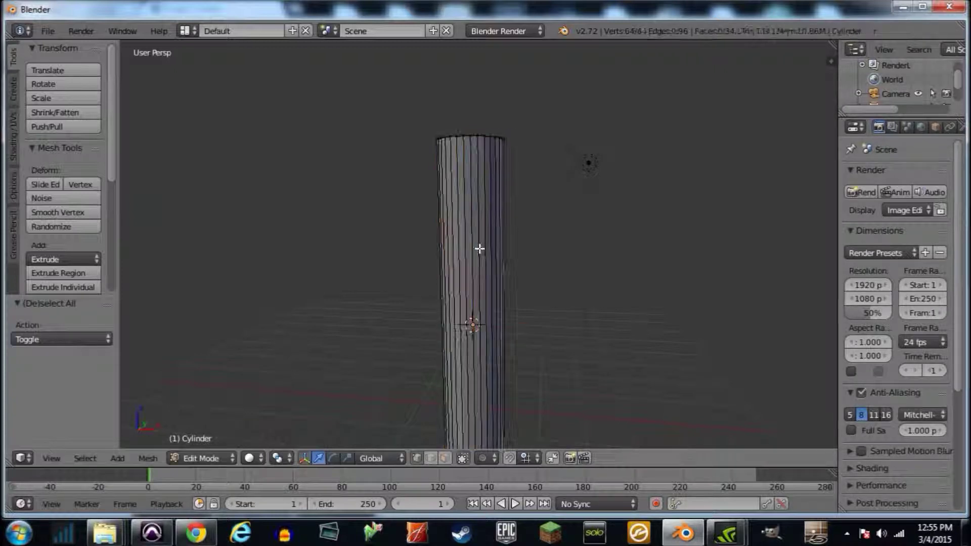
key("a")
key("a")
- Select single vertices one after another along the cylinder's bottom rim
key("shift+f")
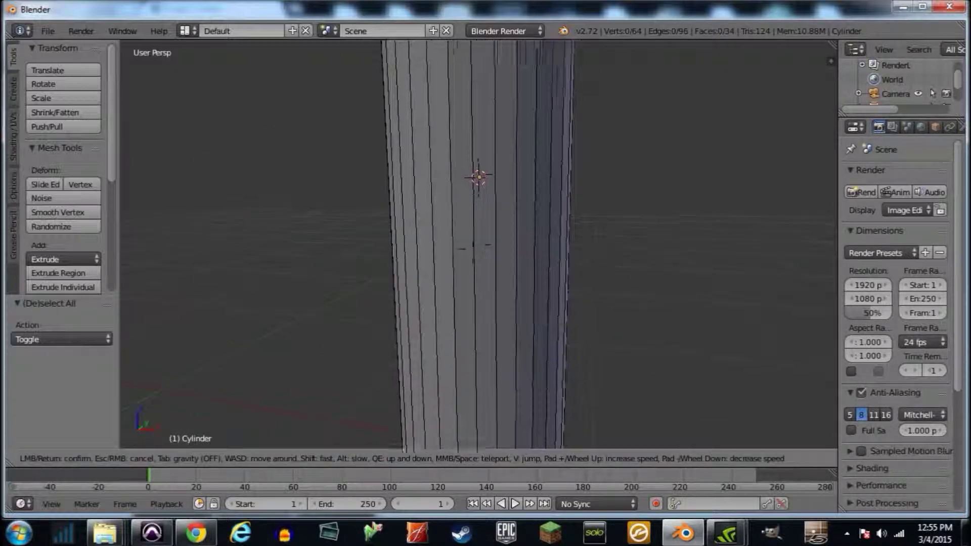
key("Return")
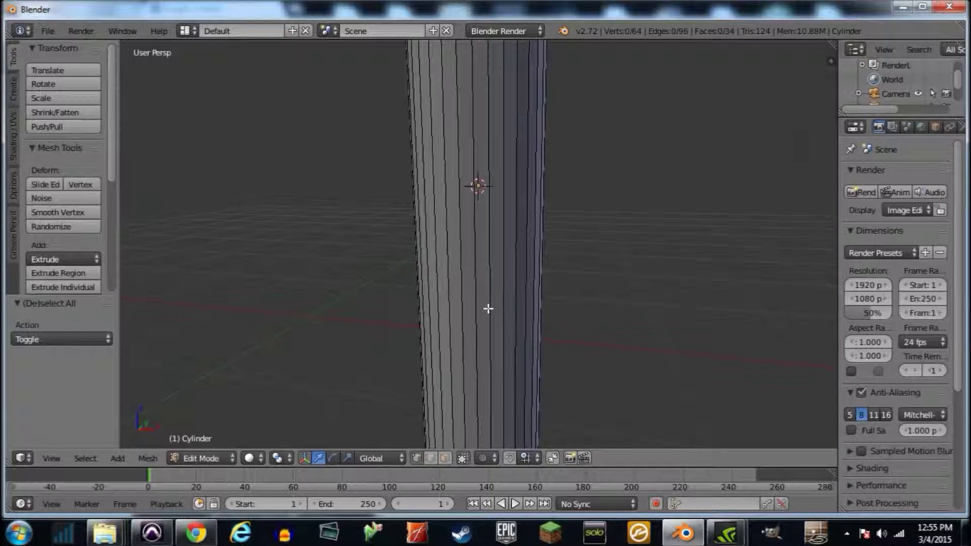
key("shift+f")
left_click(478, 245)
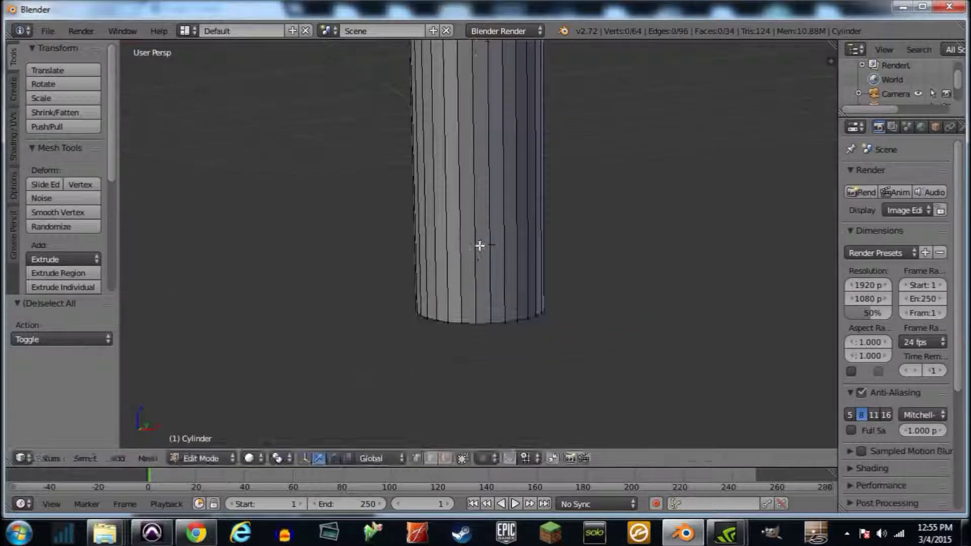
right_click(478, 323)
right_click(516, 321)
right_click(437, 322)
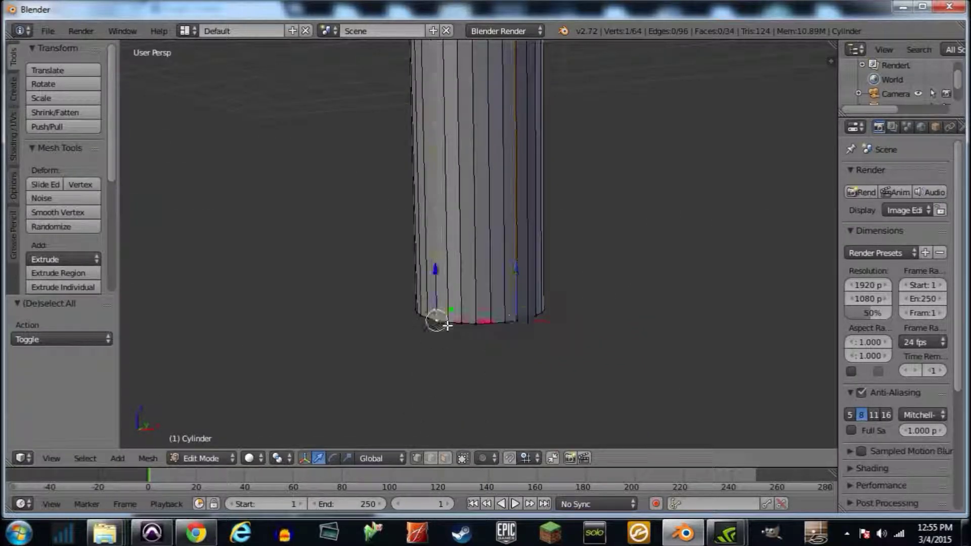
- Switch to edge selection and select individual vertical edges on the cylinder's side
left_click(431, 460)
right_click(462, 282)
right_click(504, 271)
right_click(517, 267)
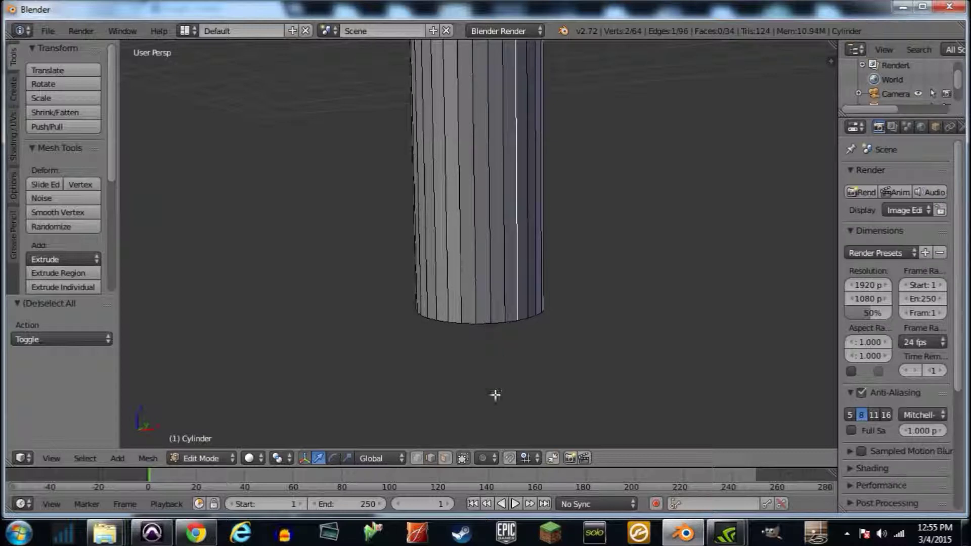
- Switch to face selection and select a long side face, followed by the cylinder's top cap face
left_click(445, 459)
right_click(464, 247)
key("shift+f")
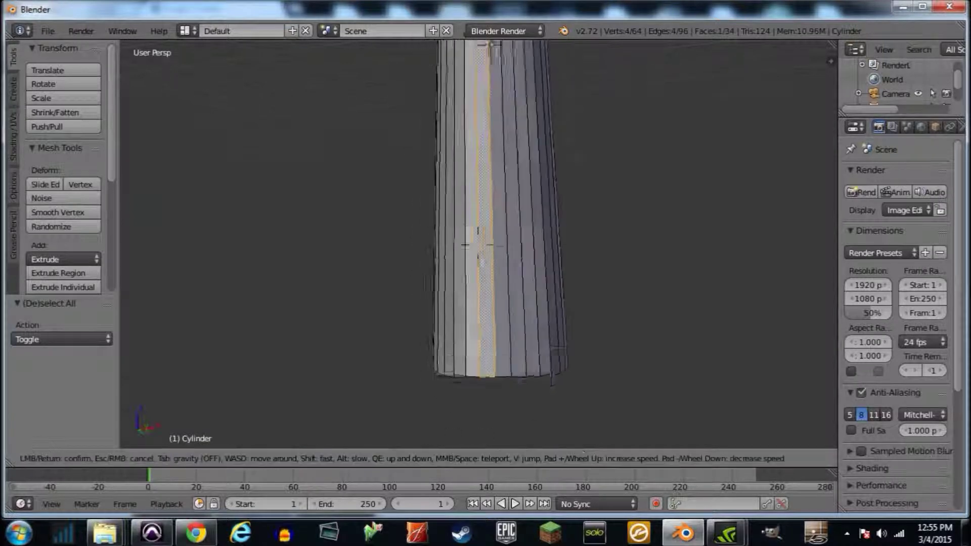
key("e")
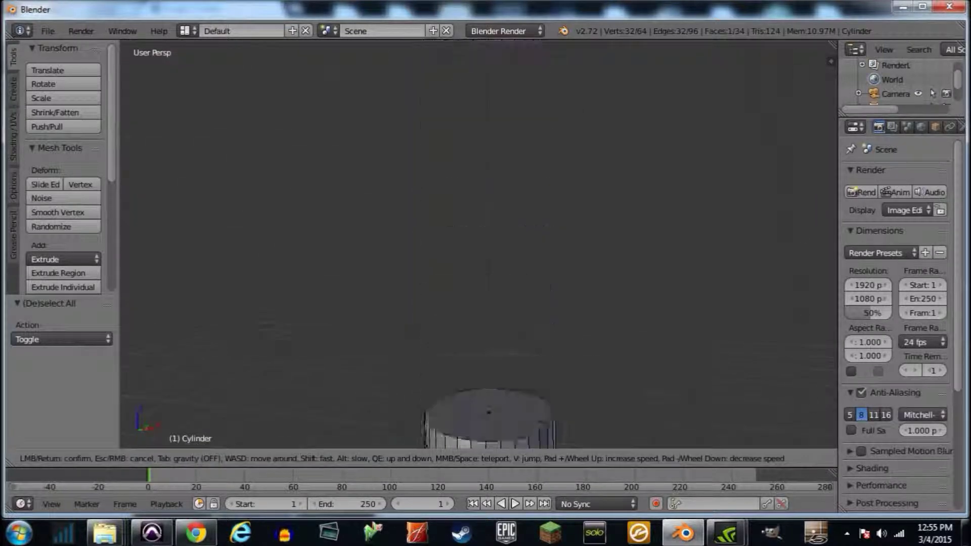
key("s")
key("w")
key("Return")
right_click(483, 188)
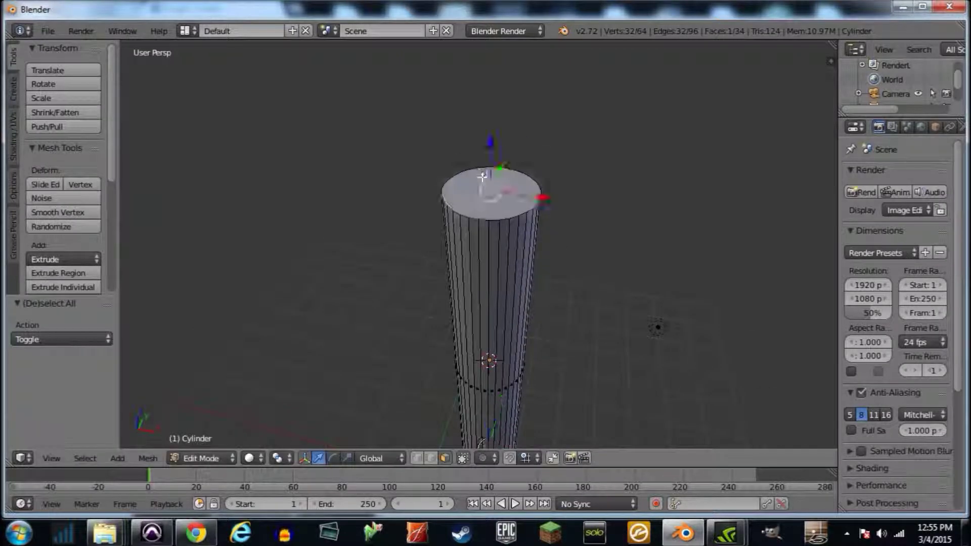
- Delete the top cap's vertices, look at the cylinder, and undo the deletion
key("x")
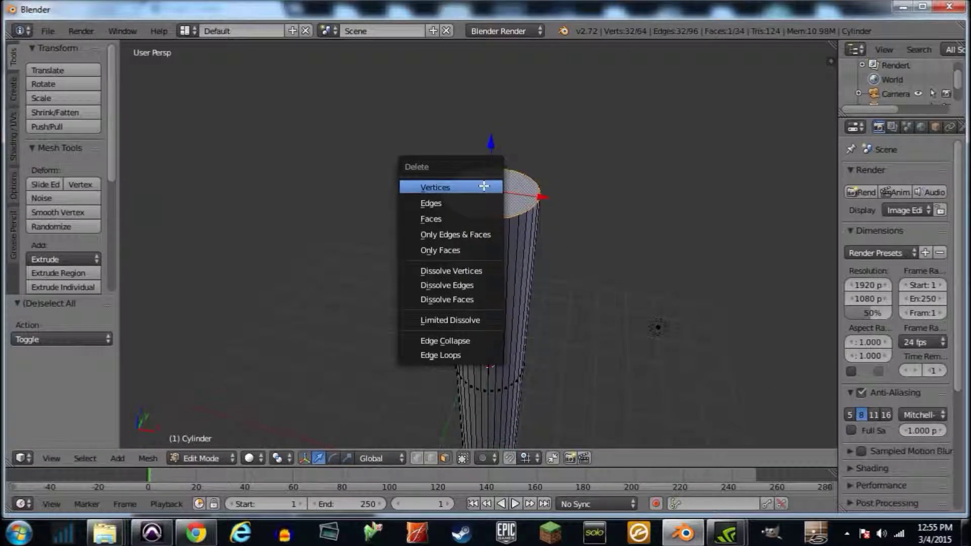
left_click(484, 186)
key("shift+f")
left_click(479, 245)
key("ctrl+z")
key("ctrl+z")
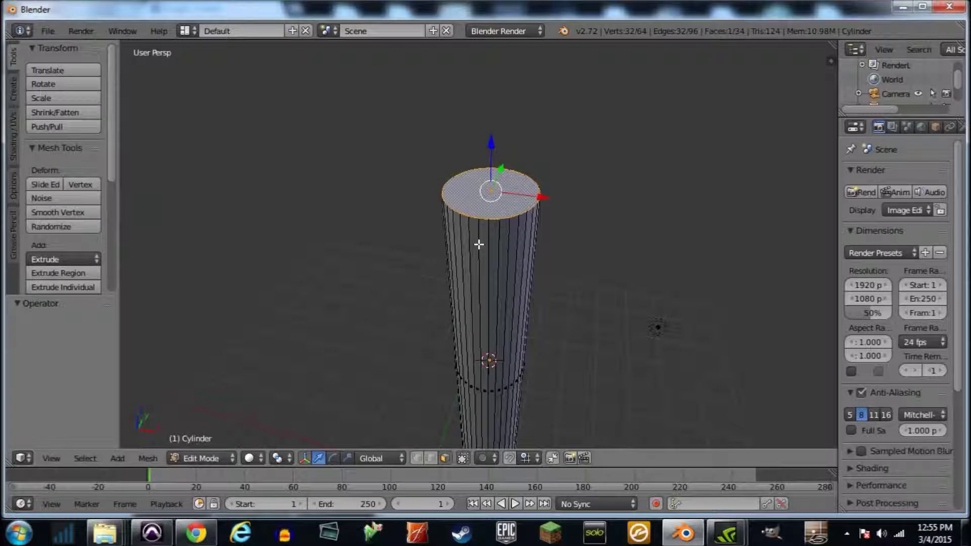
- Delete the top cap with the Only Edges & Faces option and undo the deletion
key("x")
key("x")
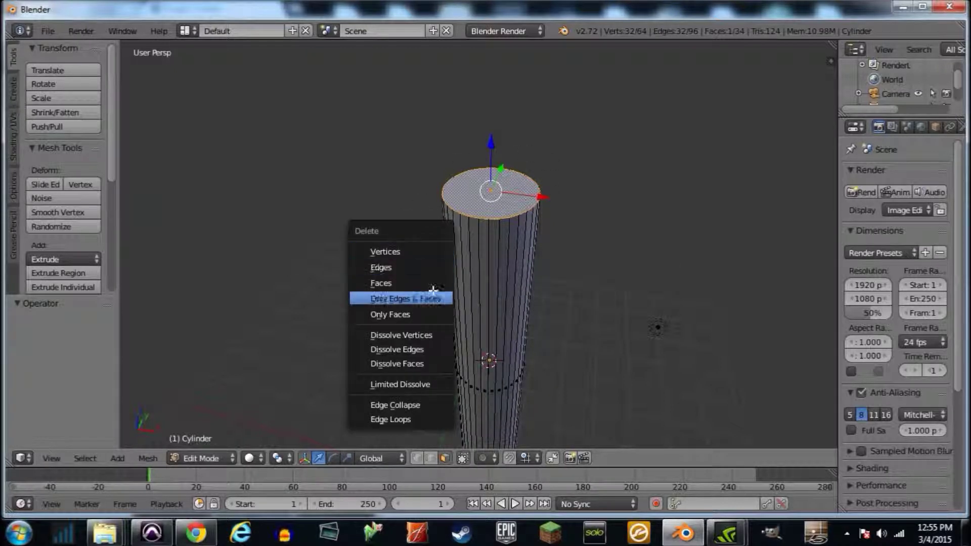
left_click(433, 296)
key("ctrl+z")
- Delete the top cap and the bottom cap of the cylinder with the Faces option, leaving both ends open
key("x")
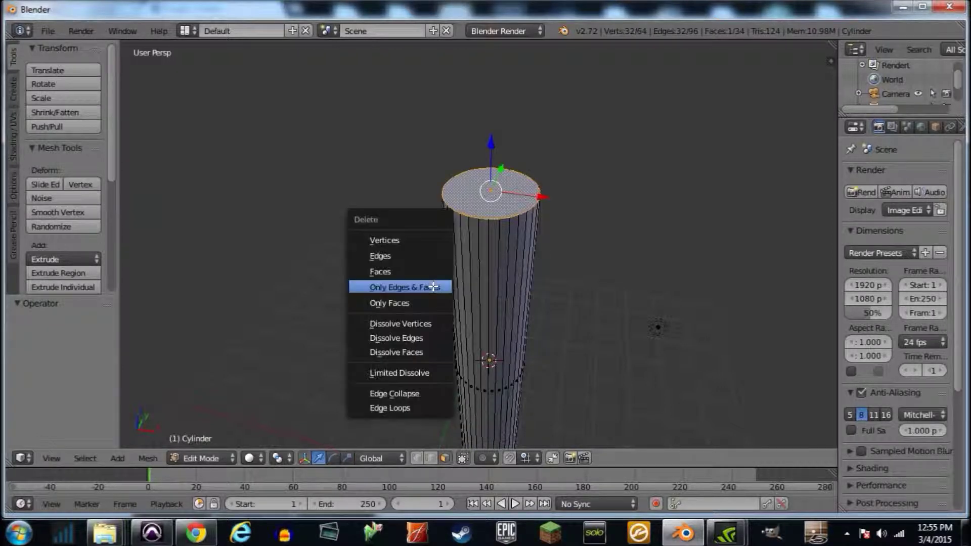
left_click(434, 273)
key("shift+f")
key("q")
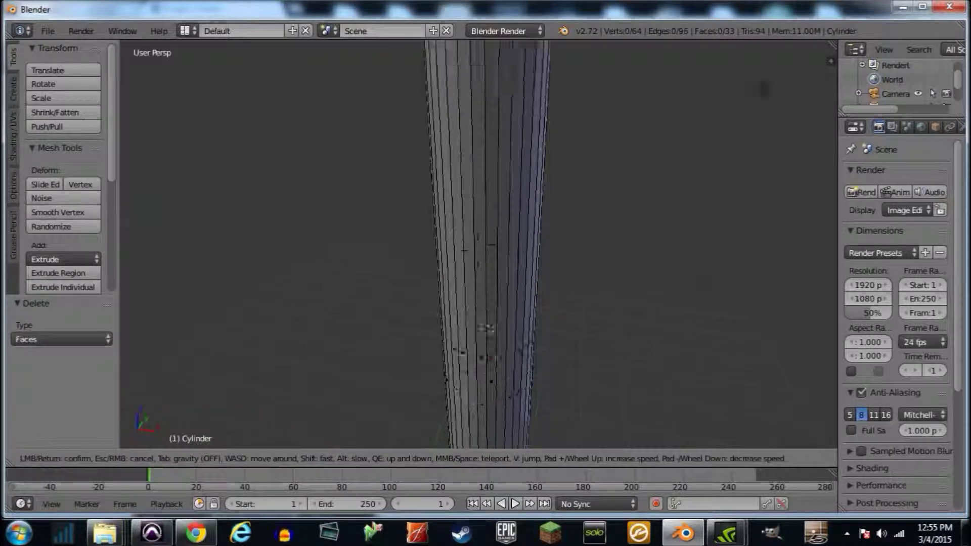
left_click(479, 245)
right_click(495, 104)
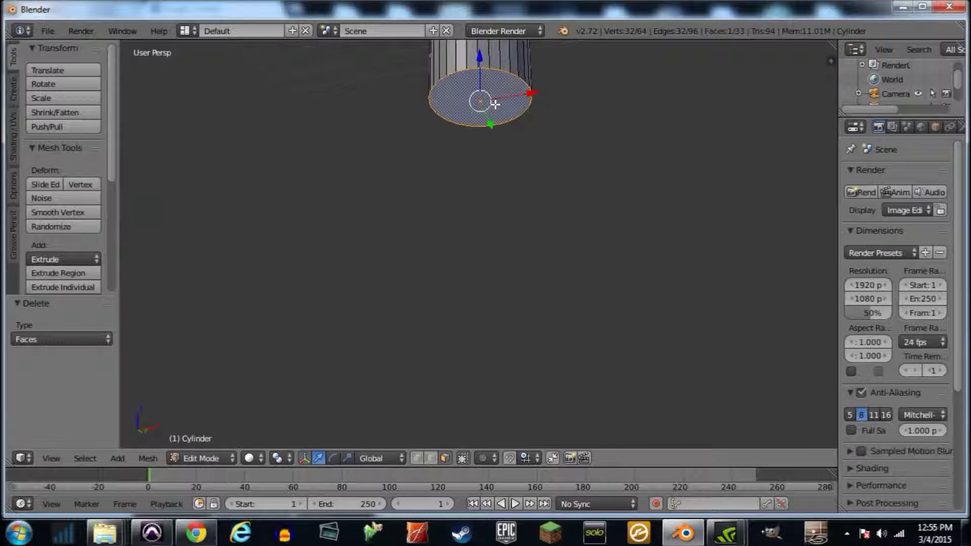
key("x")
left_click(494, 101)
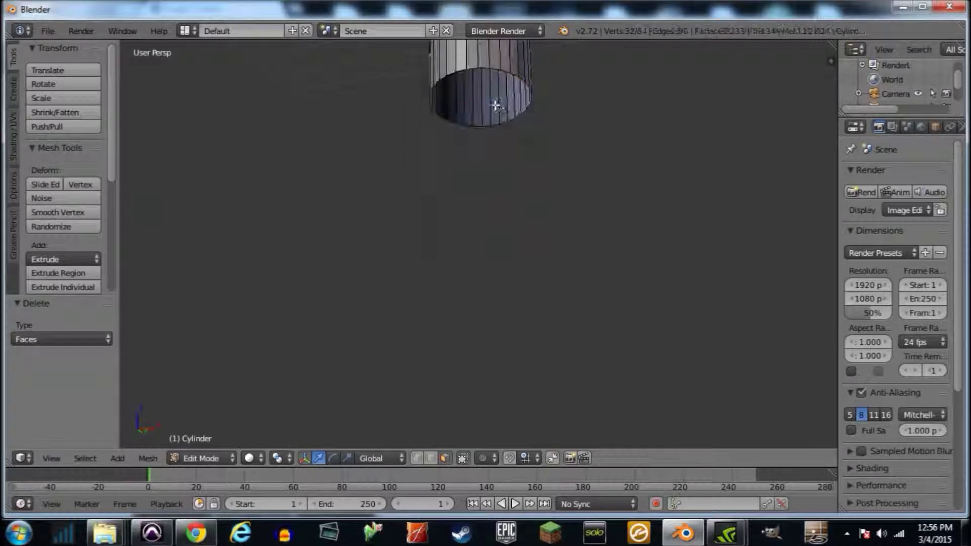
- Fly around the open-ended cylinder to examine its side walls and hollow interior
key("shift+f")
key("e")
key("s")
key("d")
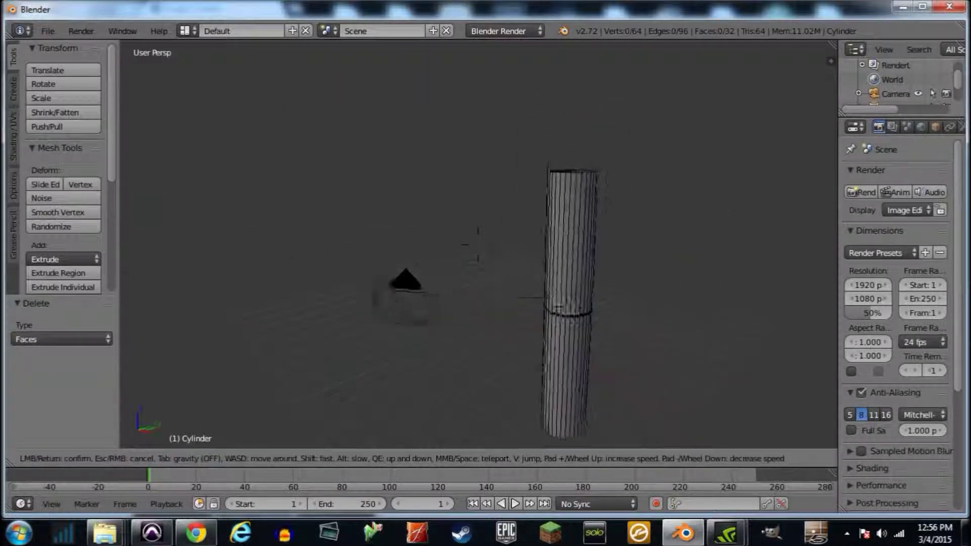
key("q")
key("w")
key("e")
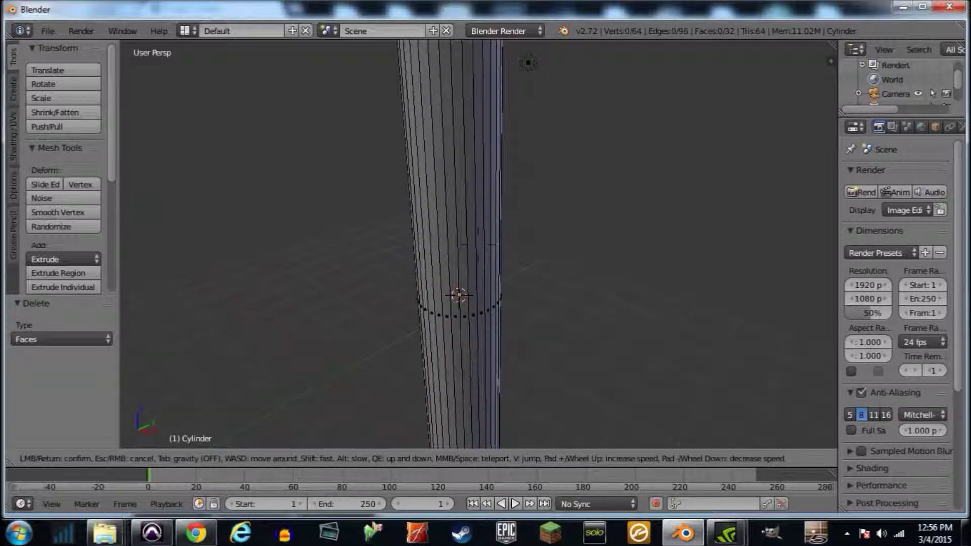
key("d")
key("w")
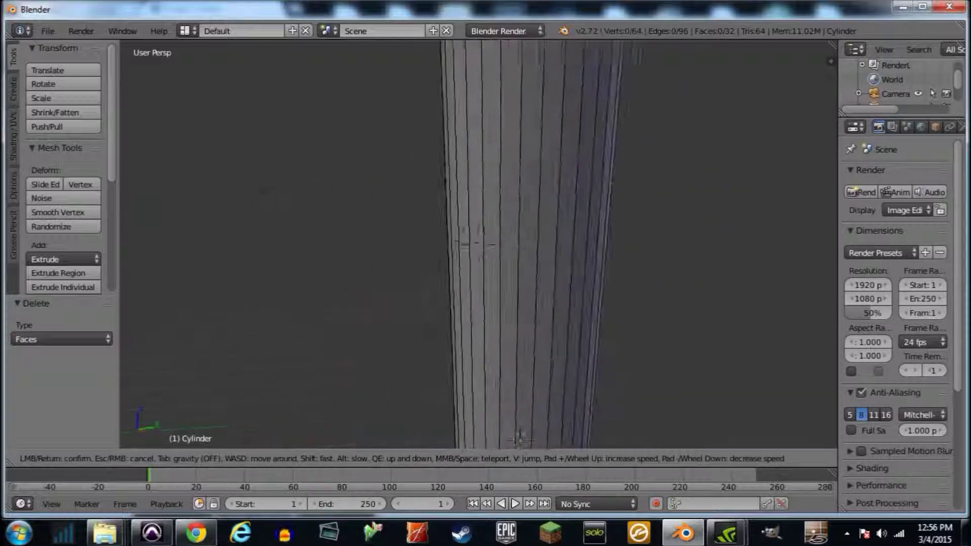
key("s")
key("d")
key("e")
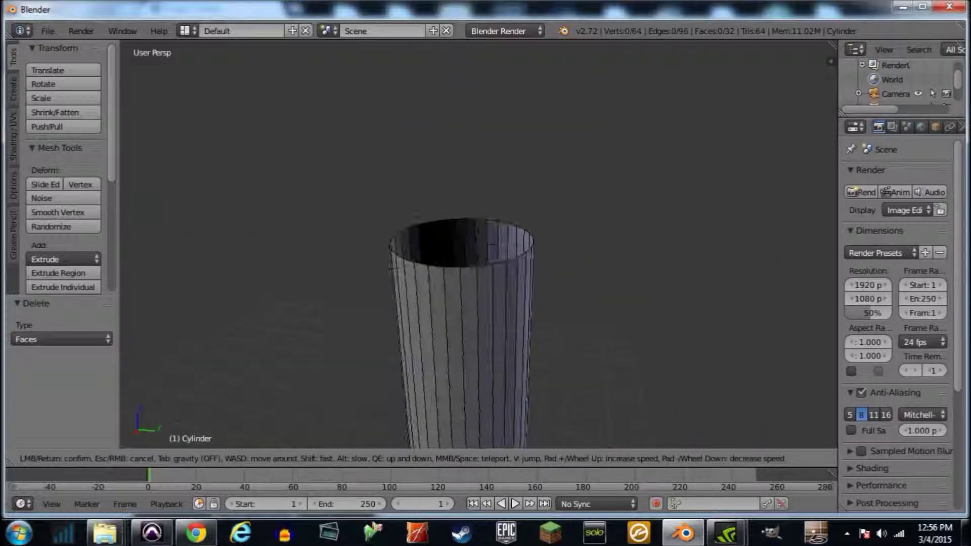
key("s")
key("q")
key("Return")
key("Tab")
key("Tab")
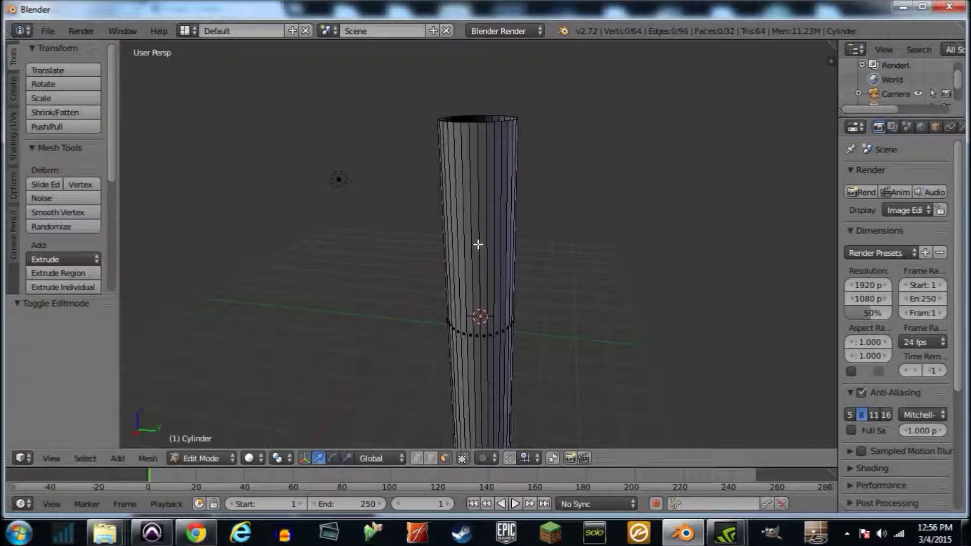
- Select the whole cylinder mesh and add 49 horizontal loop cuts along its height, leaving them evenly spaced
key("a")
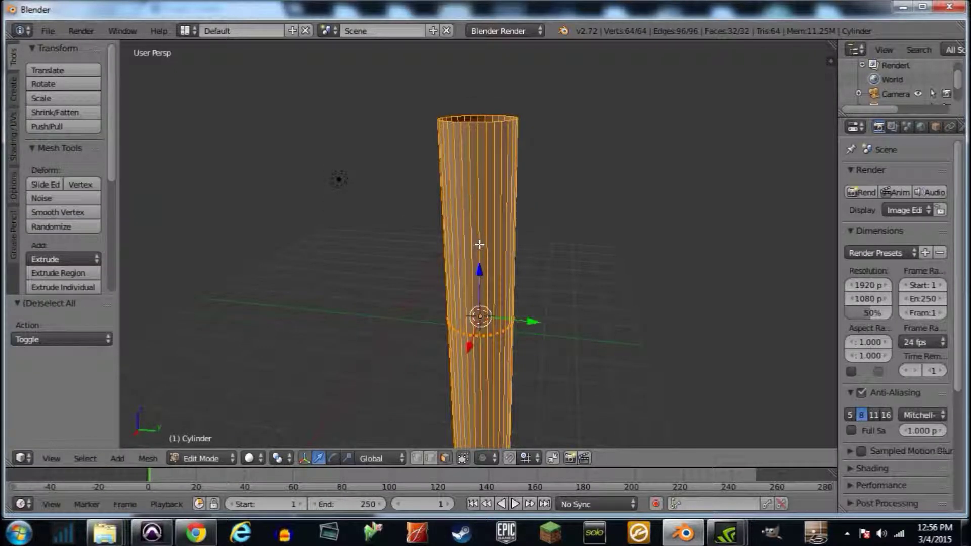
key("shift+f")
key("s")
key("Return")
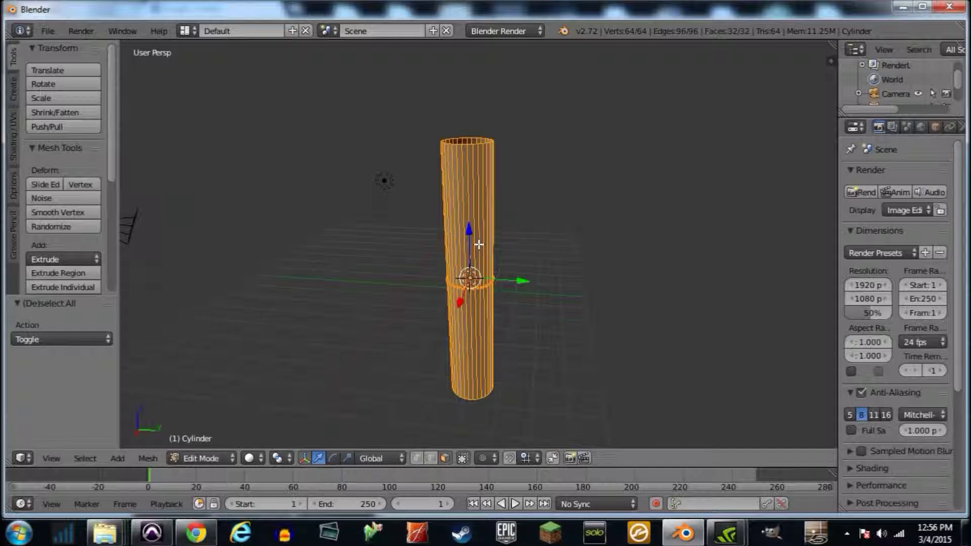
key("ctrl+r")
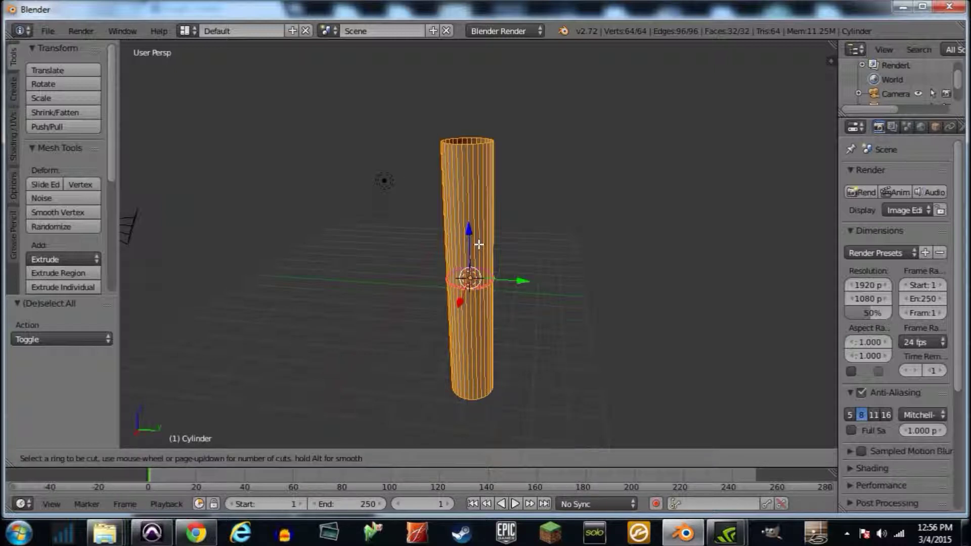
scroll(478, 244, "up", 3)
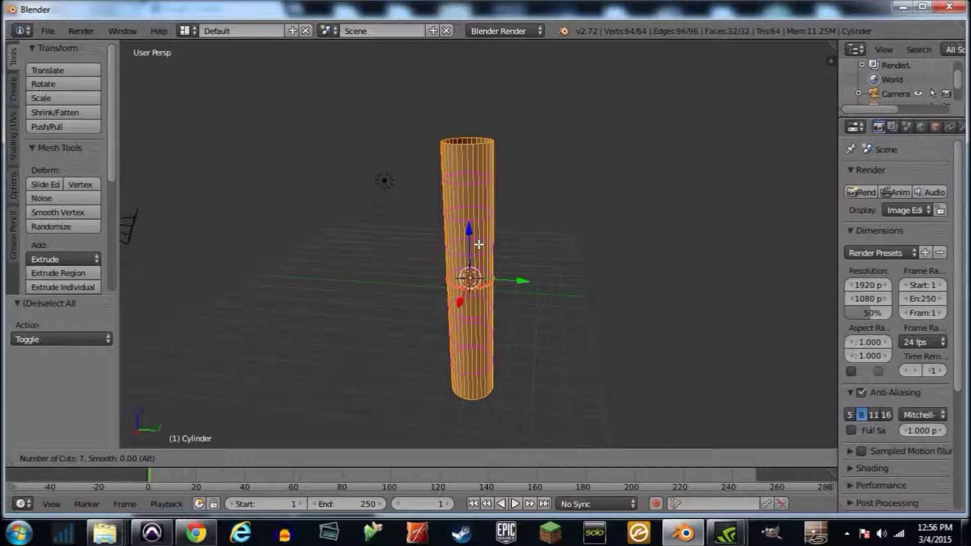
scroll(478, 244, "down", 2)
scroll(479, 245, "up", 20)
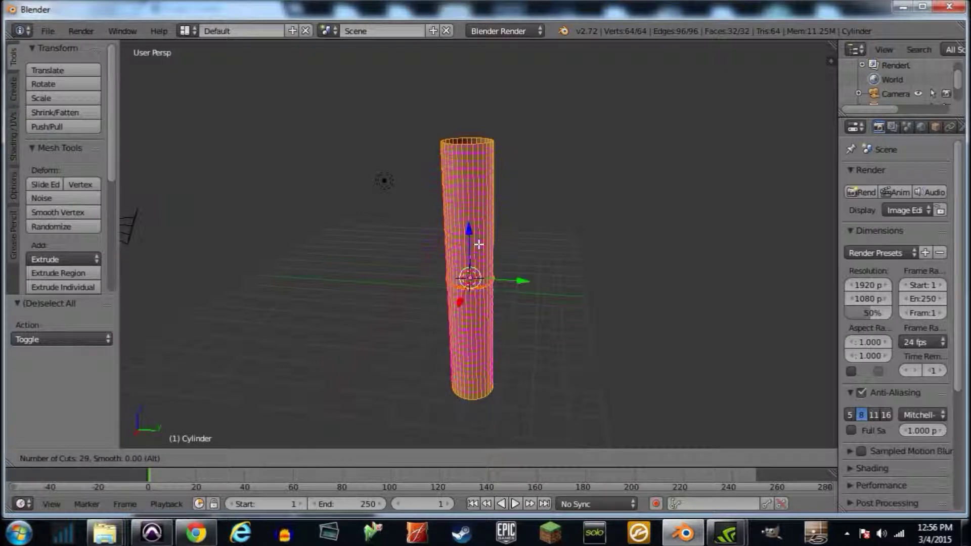
scroll(479, 244, "up", 8)
left_click(479, 245)
left_click(482, 244)
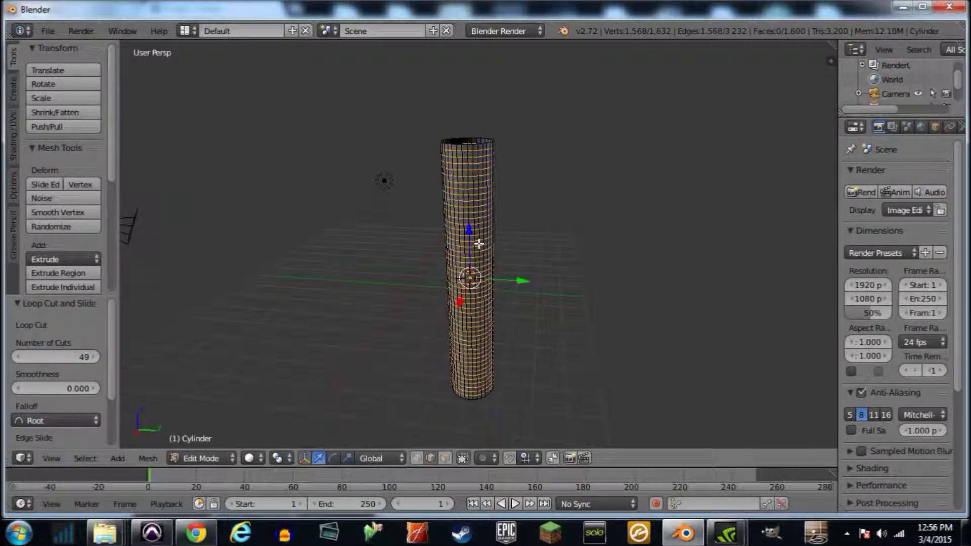
- Clear the selection and select single small faces one after another near the cylinder's bottom in face selection mode
key("a")
key("shift+f")
key("w")
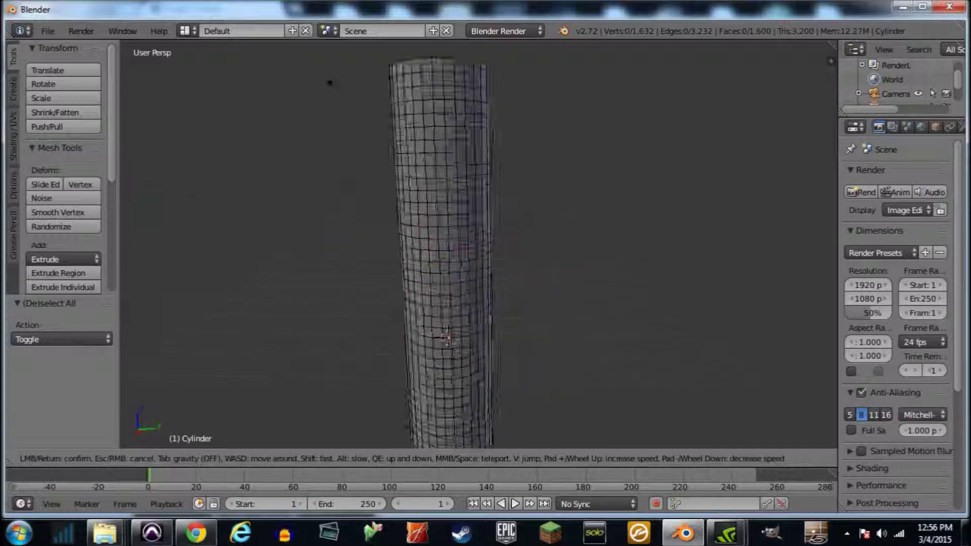
key("s")
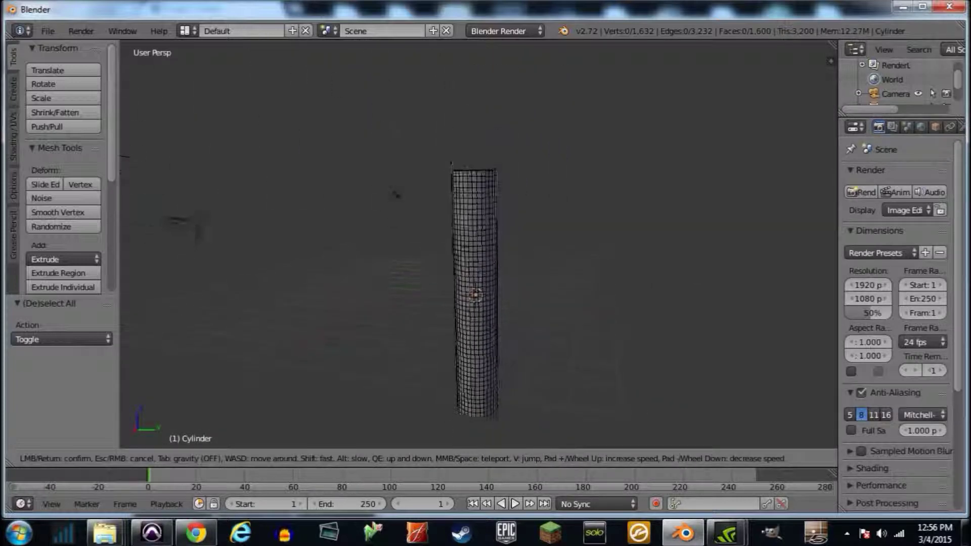
key("w")
left_click(501, 325)
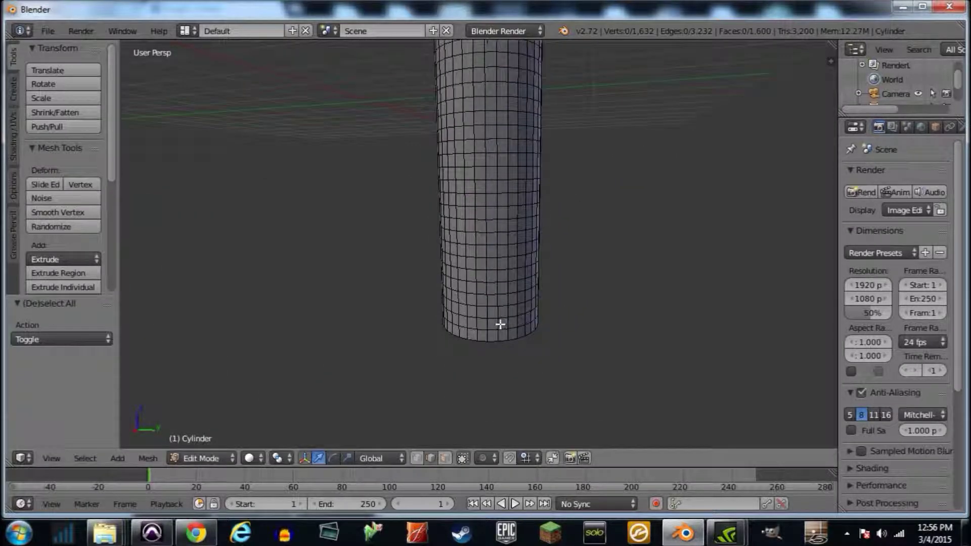
left_click(443, 459)
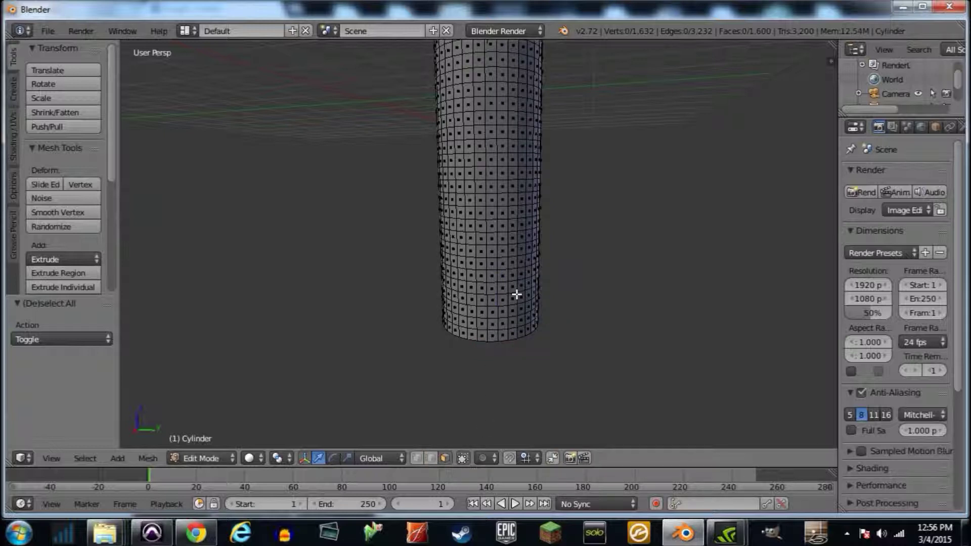
right_click(515, 298)
right_click(492, 303)
right_click(494, 334)
right_click(498, 313)
right_click(495, 324)
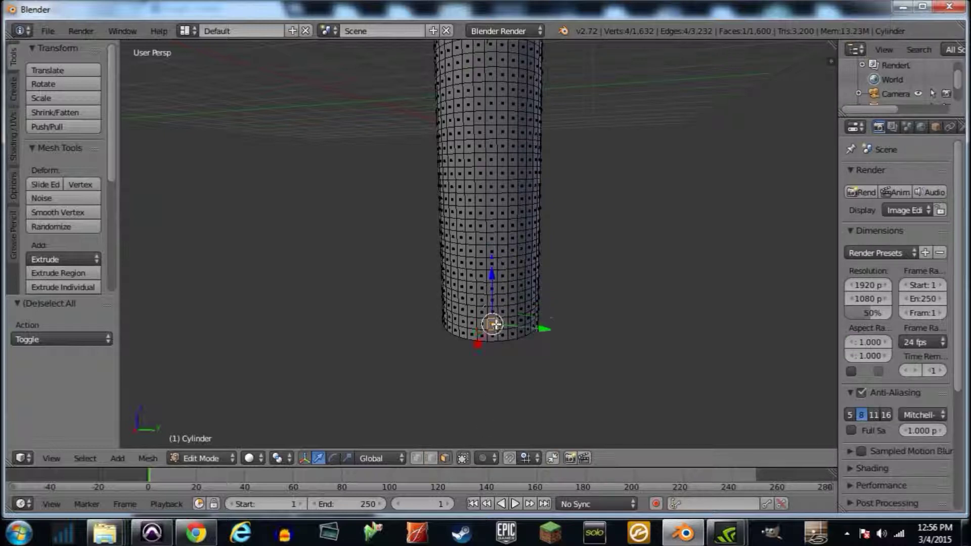
- Select vertical and horizontal face loops, ending with the horizontal ring second from the bottom, and try scaling that ring
right_click(504, 320, "alt")
right_click(490, 292, "alt")
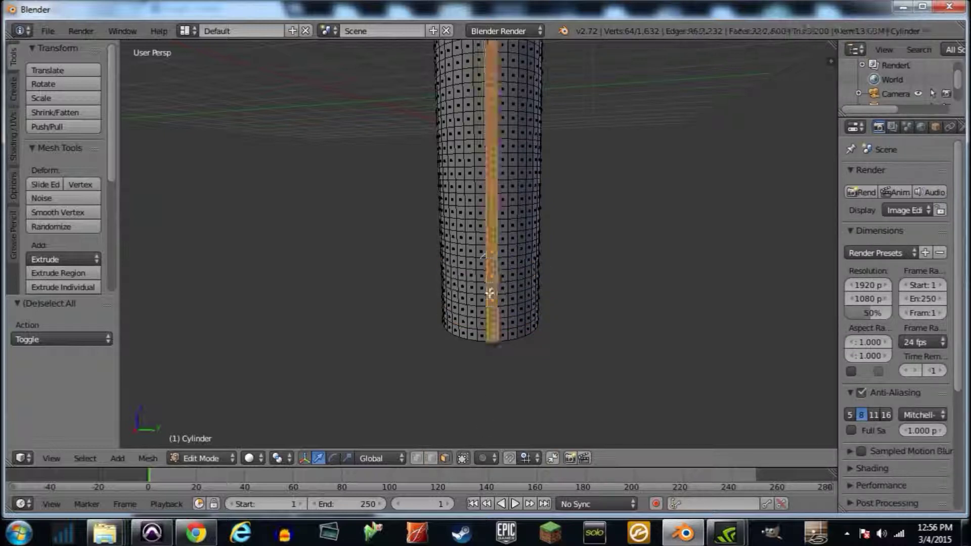
right_click(497, 319, "alt")
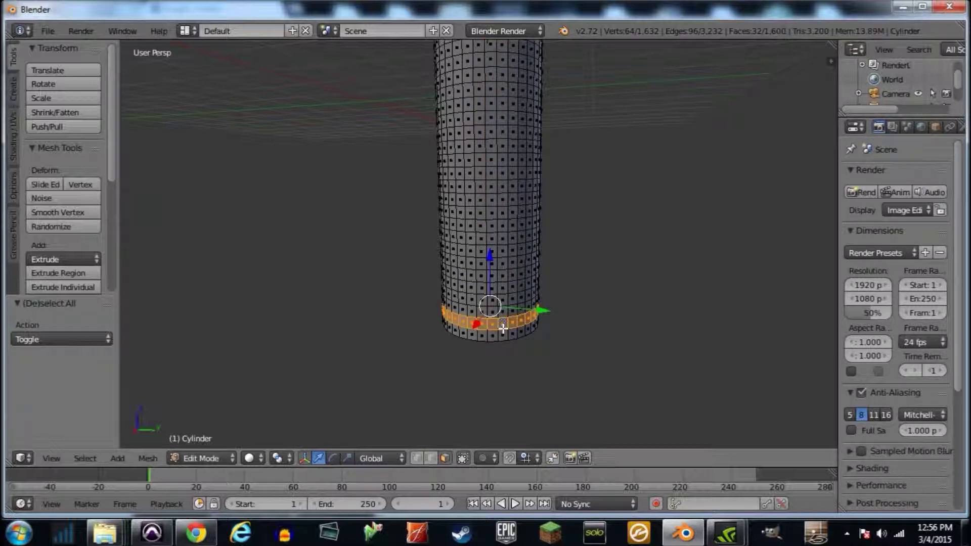
key("s")
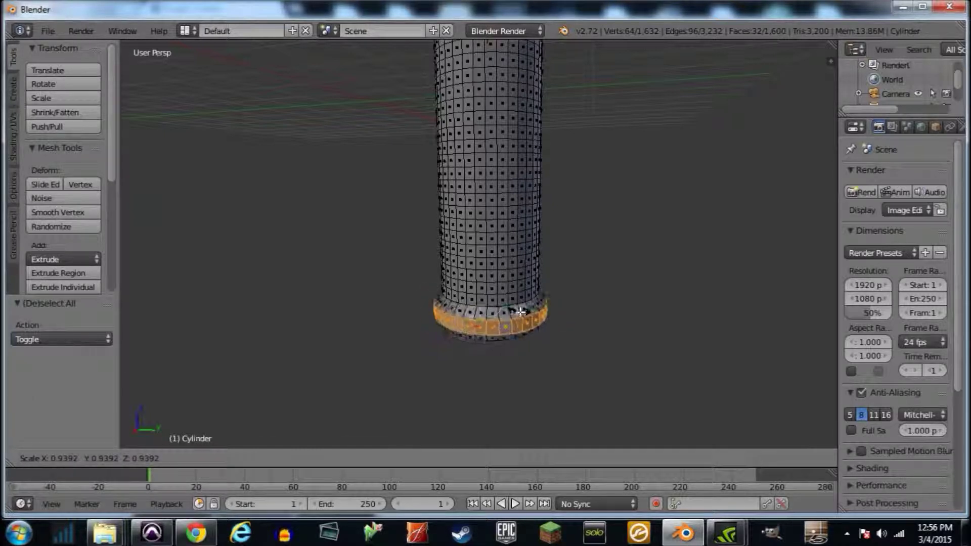
left_click(520, 312)
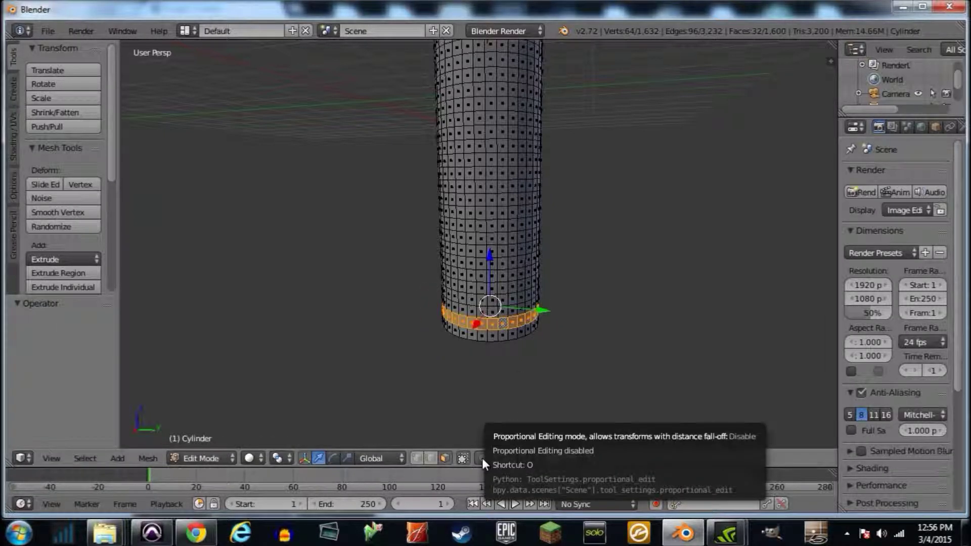
- Enable proportional editing and try scaling the selected face ring with larger and smaller proportional sizes
left_click(481, 457)
left_click(502, 428)
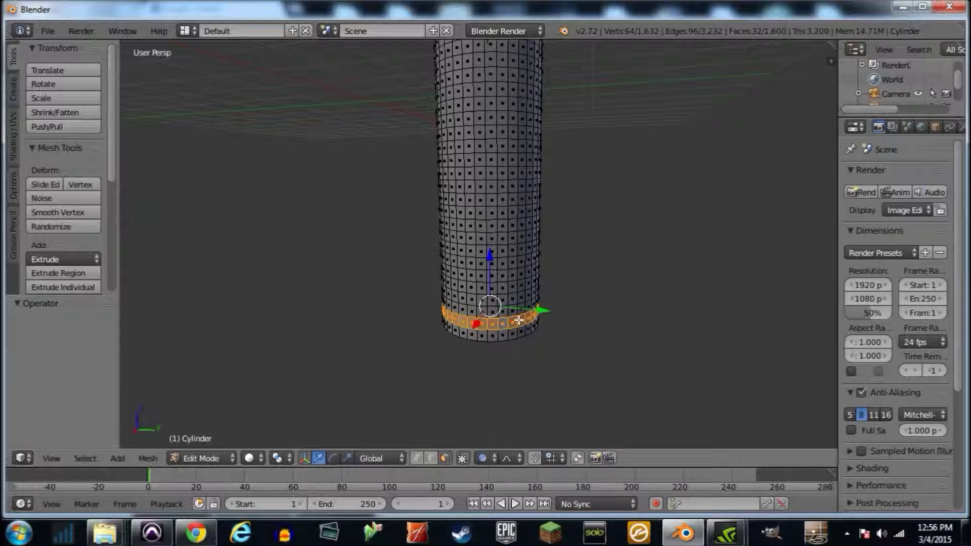
key("s")
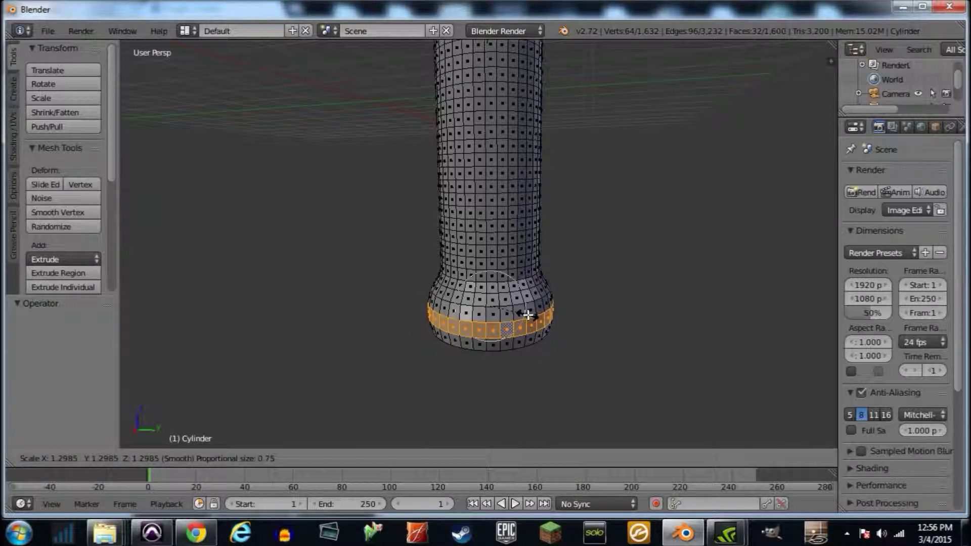
scroll(528, 315, "down", 11)
scroll(541, 311, "up", 1)
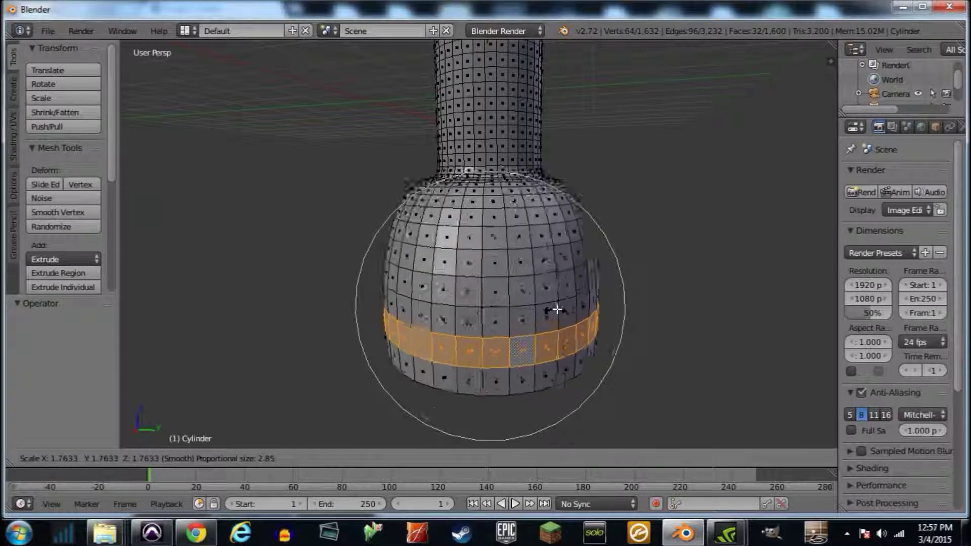
scroll(525, 298, "up", 5)
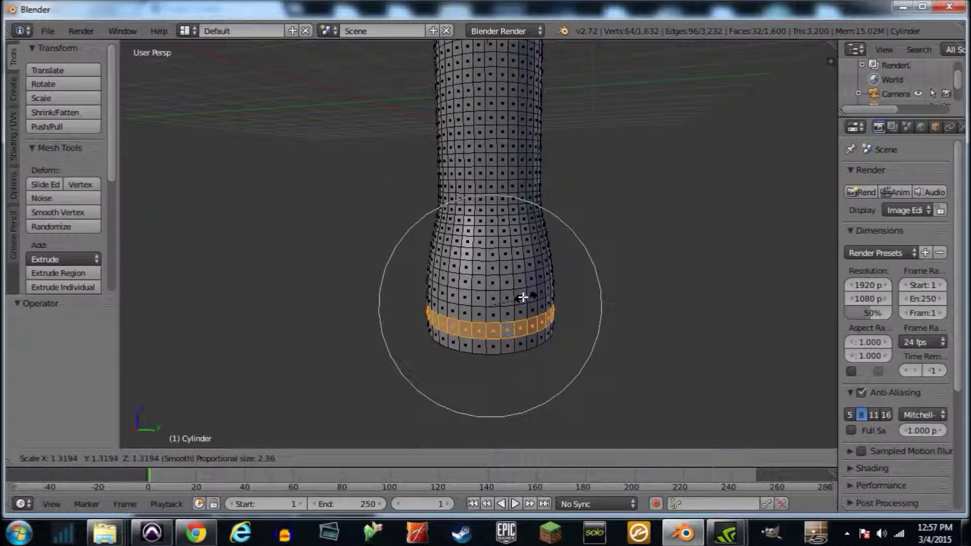
right_click(521, 297)
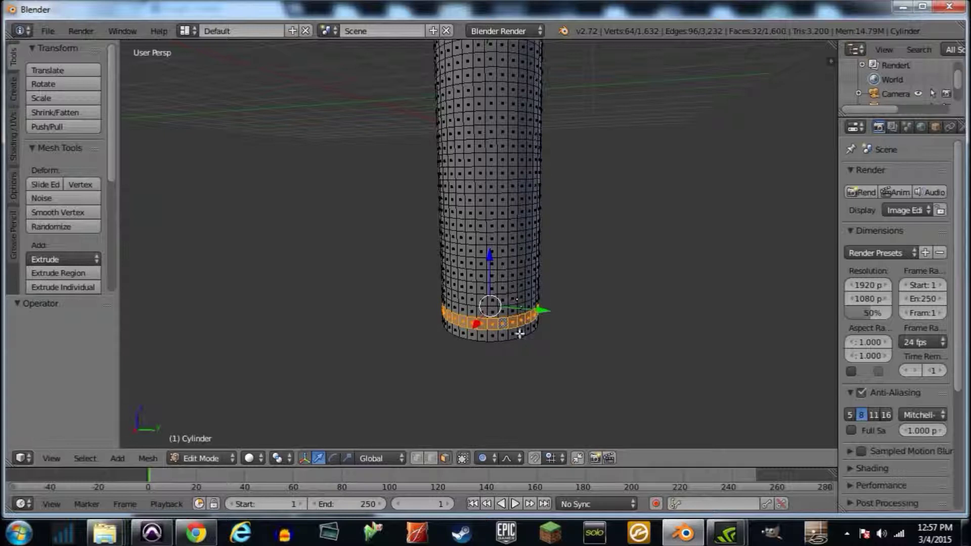
- Proportionally scale the cylinder's bottom face ring up to 1.721 and narrow the ring just above the resulting flare to 0.551
right_click(490, 336, "alt")
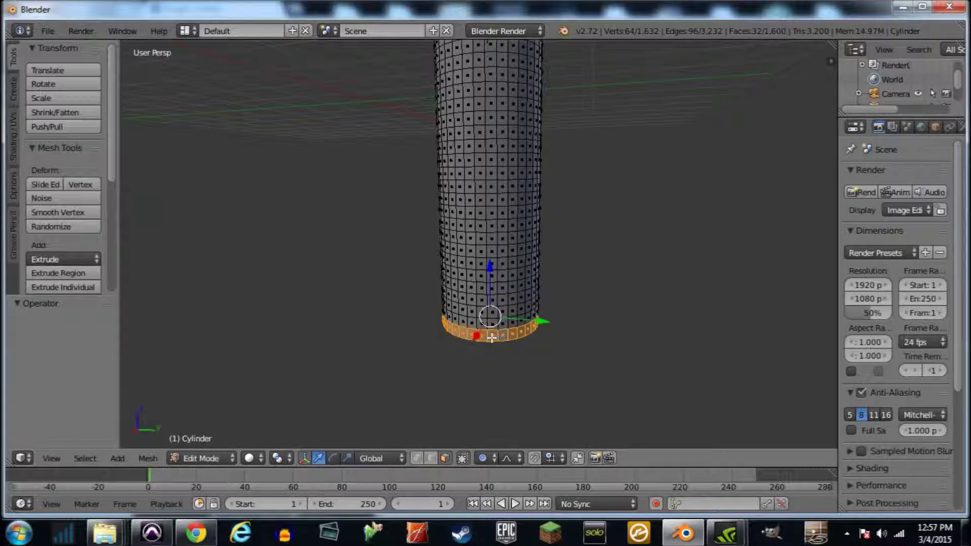
key("s")
scroll(512, 339, "up", 3)
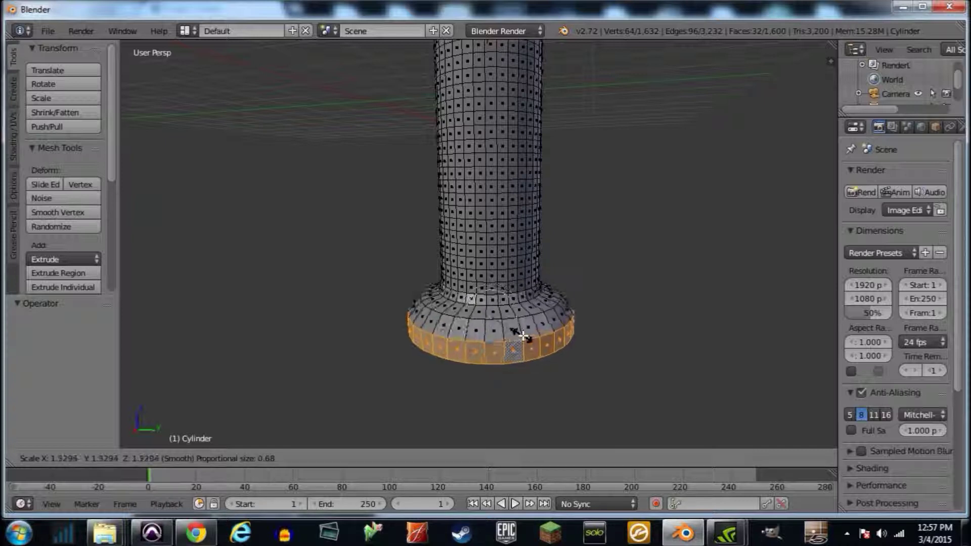
left_click(522, 336)
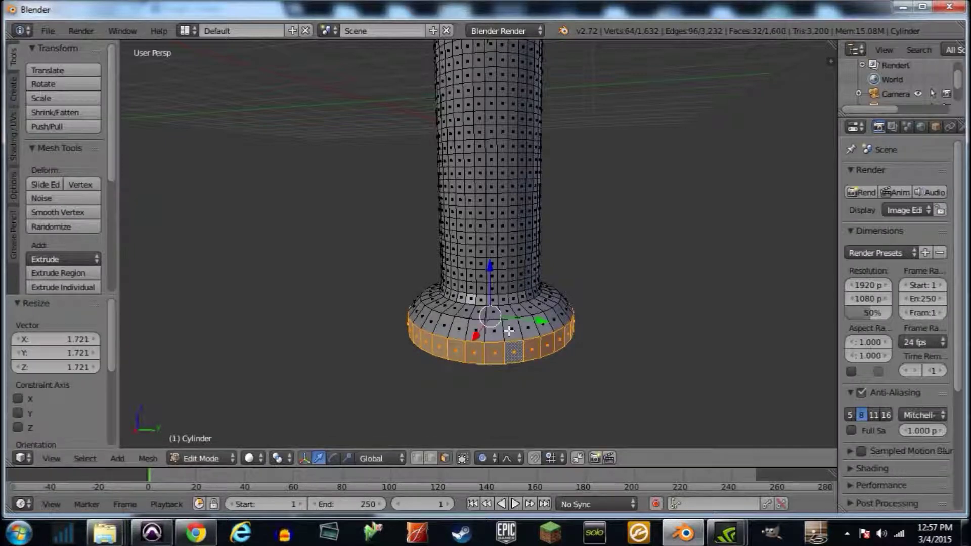
key("s")
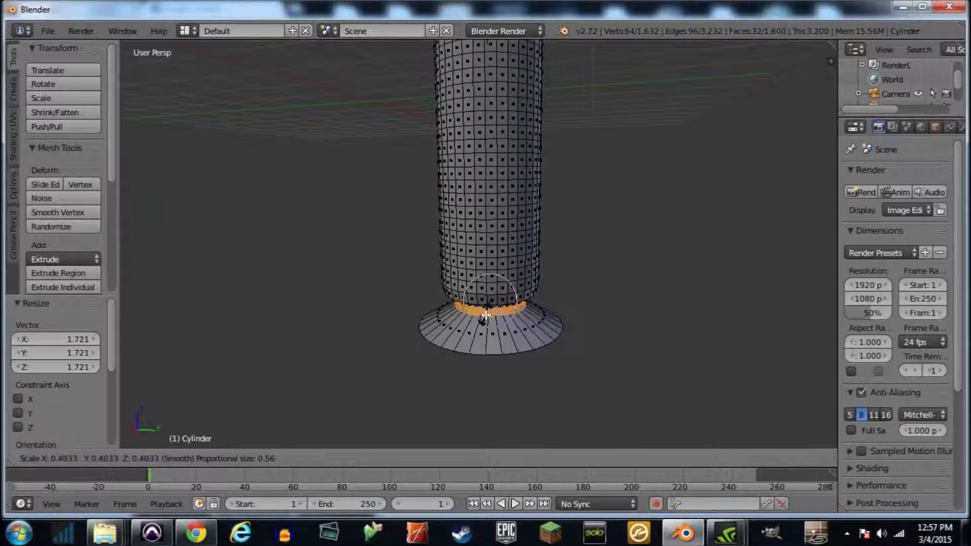
left_click(485, 319)
- Select a horizontal face ring on the cylinder's lower part and scale it to 1.541 with a proportional size of 2.35
key("shift+f")
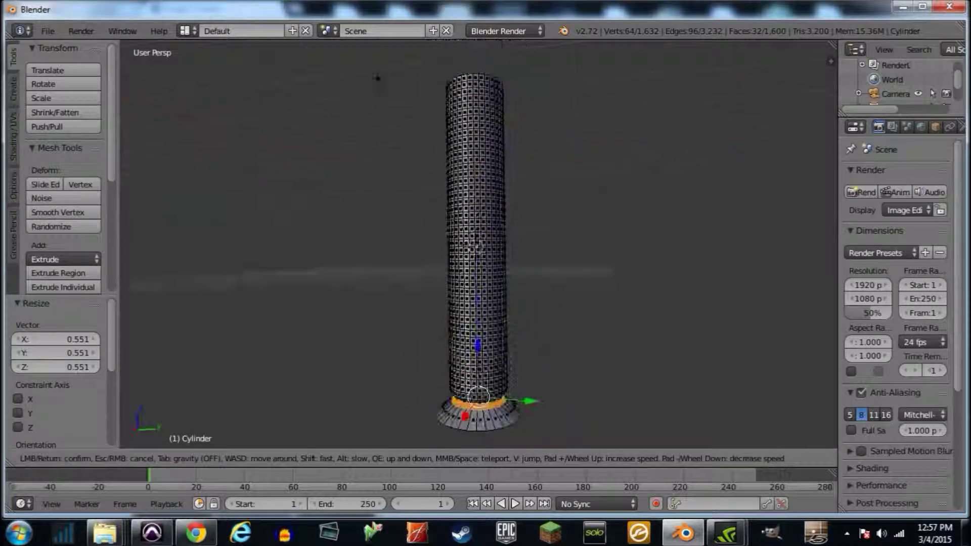
key("s")
left_click(479, 244)
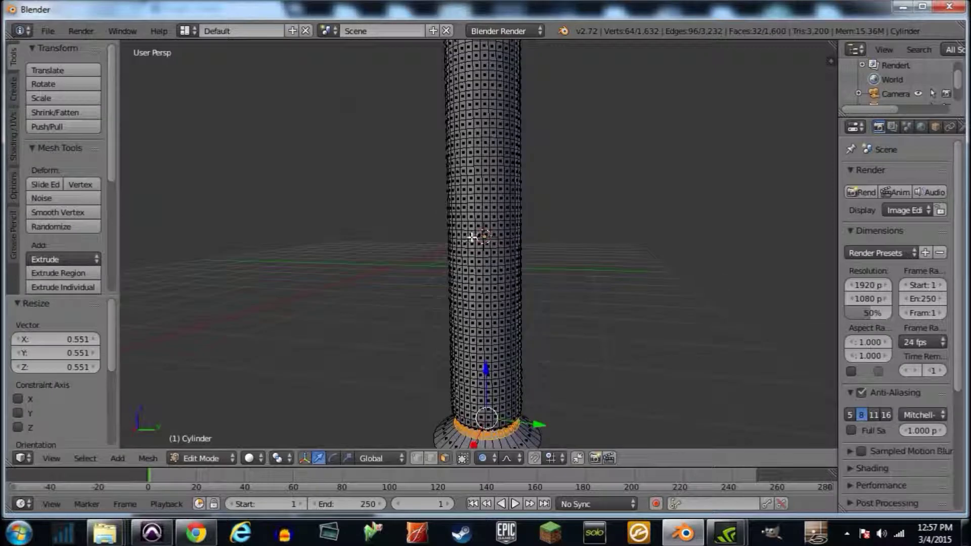
right_click(471, 238, "alt")
right_click(480, 250, "alt")
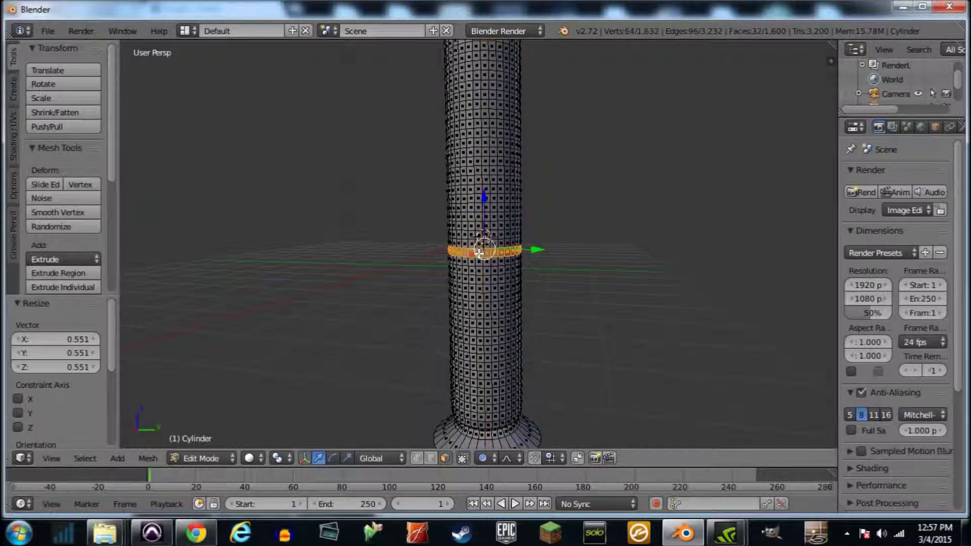
right_click(485, 363, "alt")
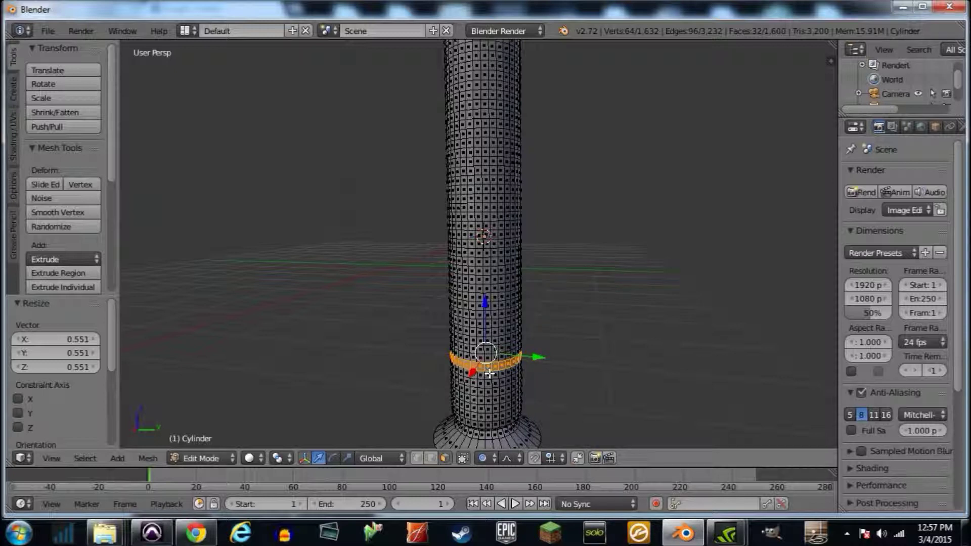
key("s")
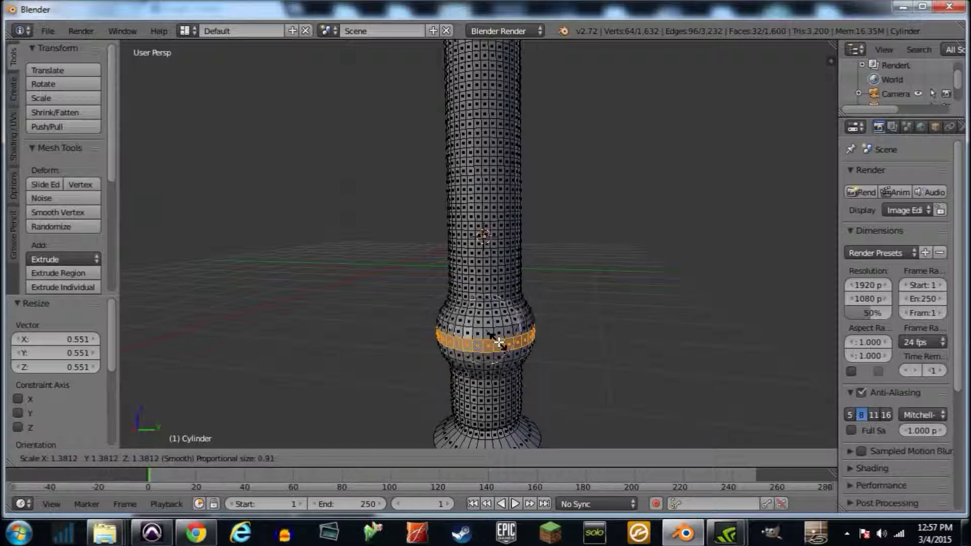
scroll(499, 343, "down", 9)
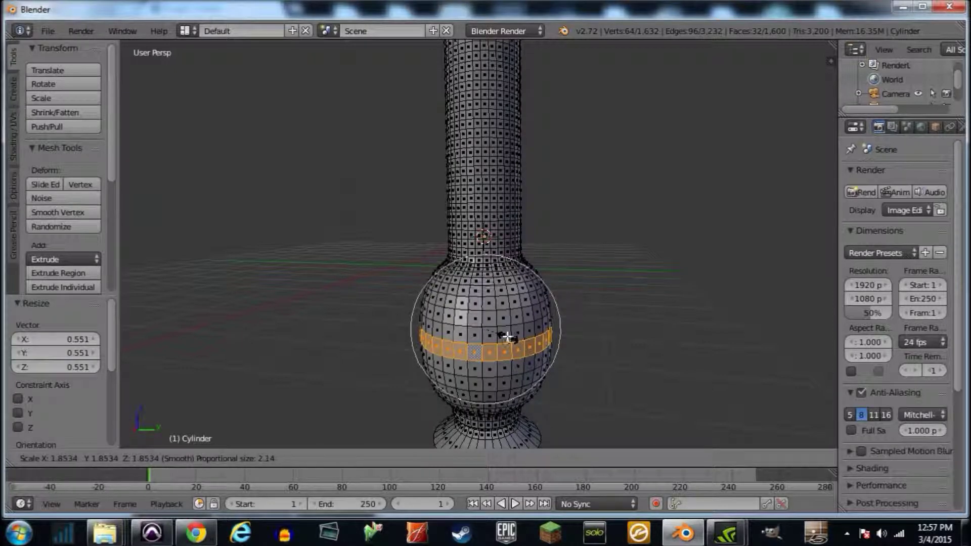
scroll(506, 336, "down", 1)
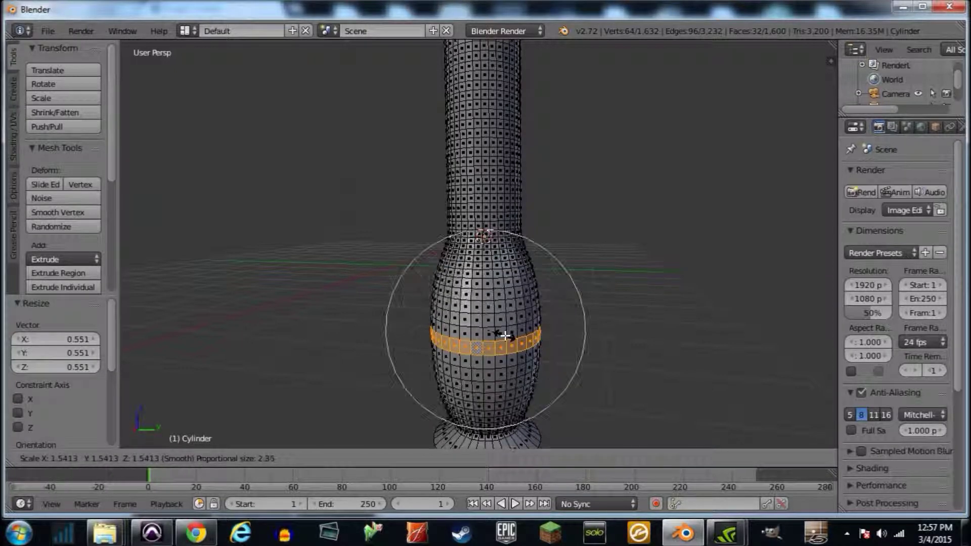
left_click(505, 336)
- Select a horizontal face ring slightly below the cylinder's top and scale it to 0.659 with a proportional size of 5.56
key("shift+f")
key("s")
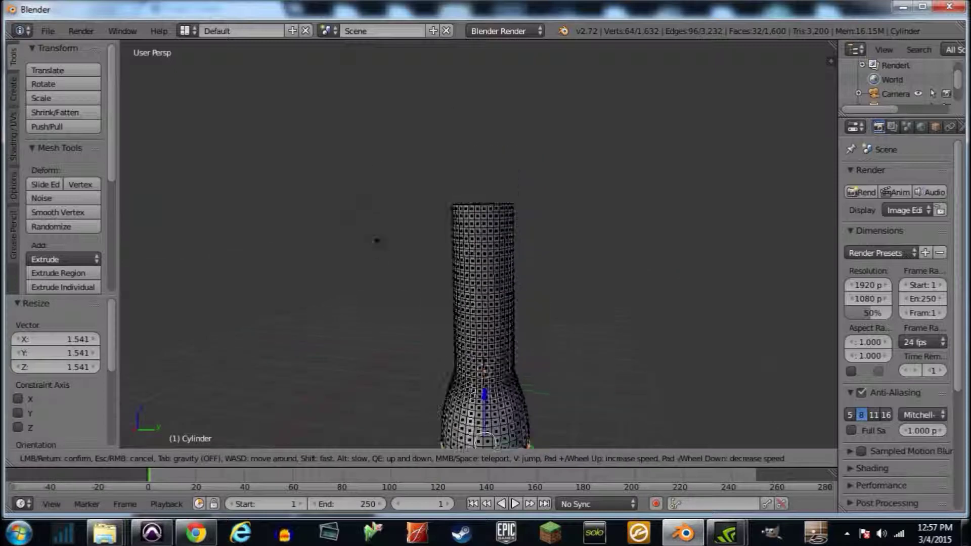
left_click(480, 233)
right_click(471, 182, "alt")
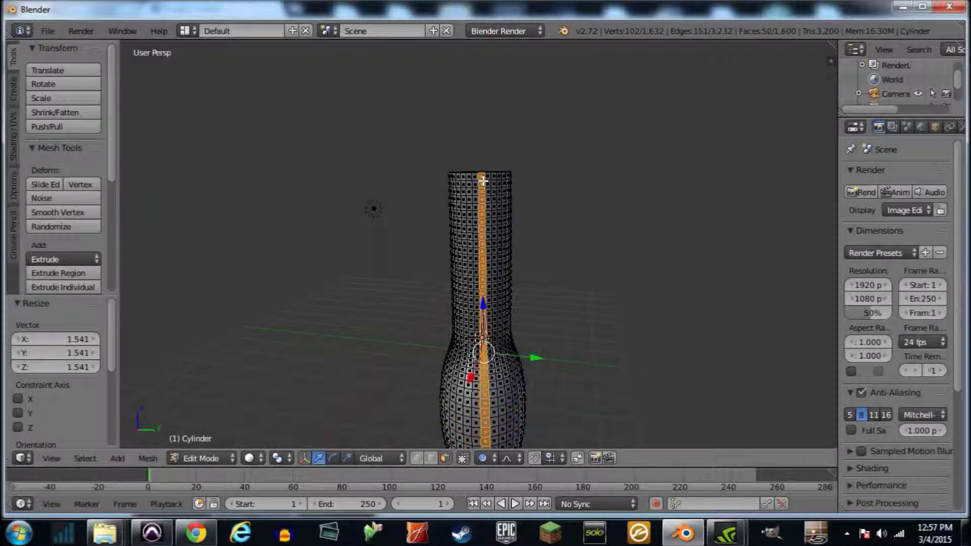
right_click(475, 177, "alt")
right_click(471, 180, "alt")
right_click(474, 177, "alt")
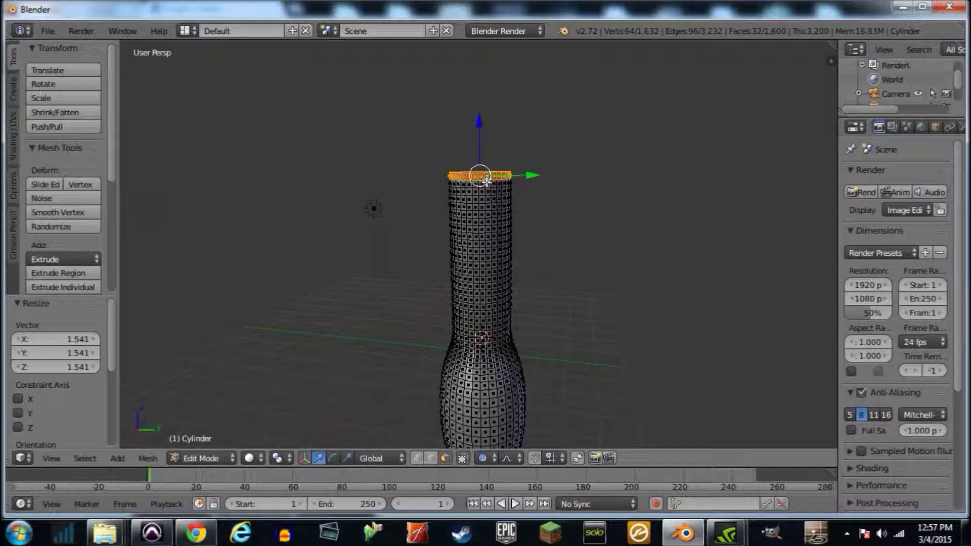
right_click(487, 199, "alt")
key("s")
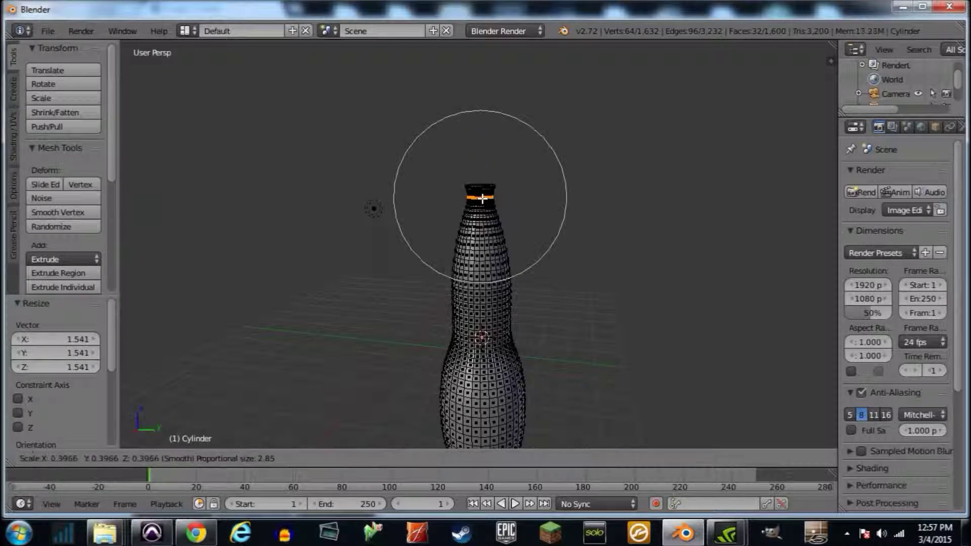
scroll(484, 199, "down", 5)
scroll(484, 198, "down", 3)
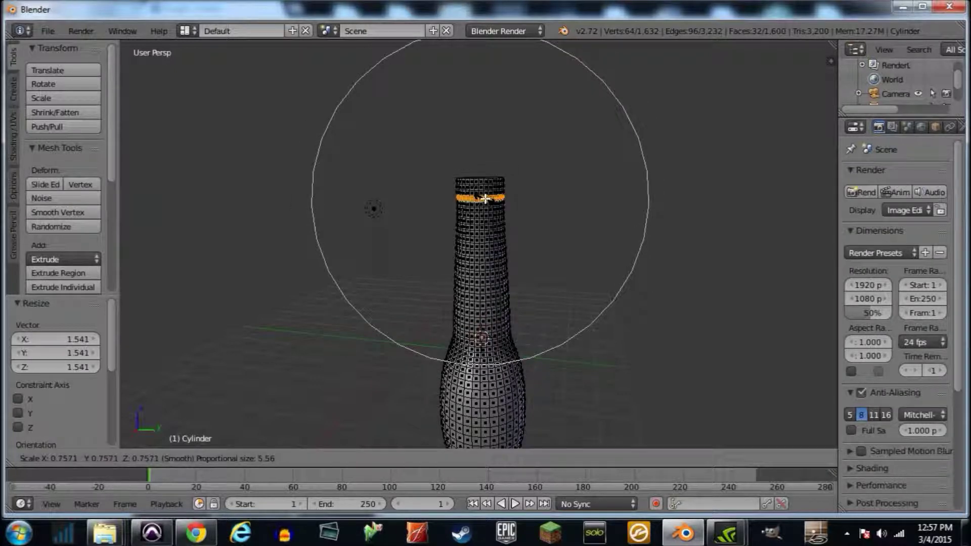
left_click(483, 199)
- Select the topmost face ring and scale it to 1.333 with a small proportional size to flare the rim
key("shift+f")
key("s")
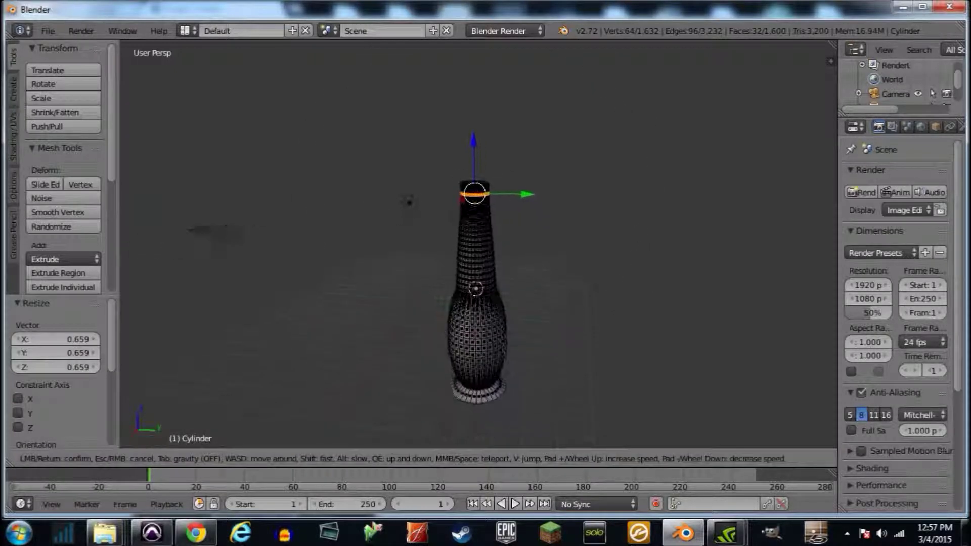
key("w")
left_click(476, 276)
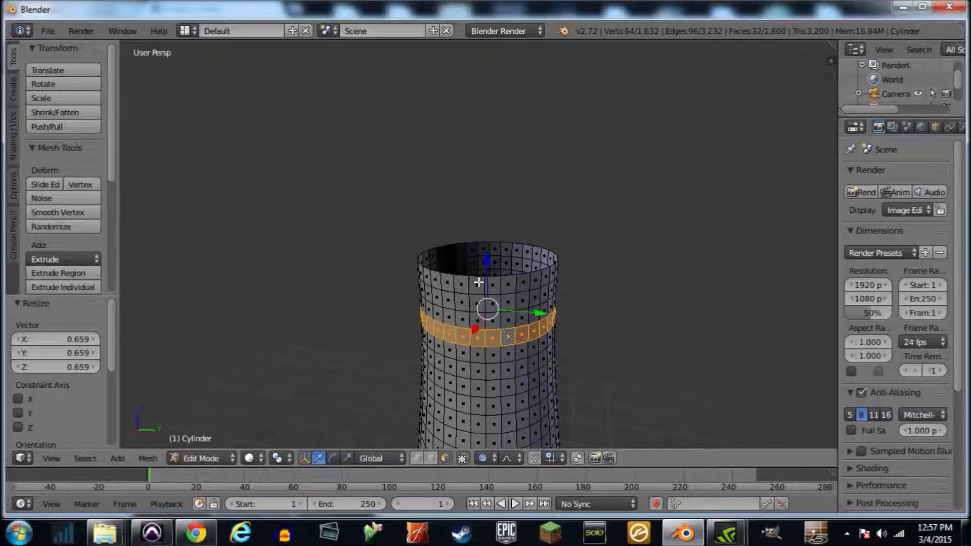
right_click(477, 284)
right_click(476, 283, "alt")
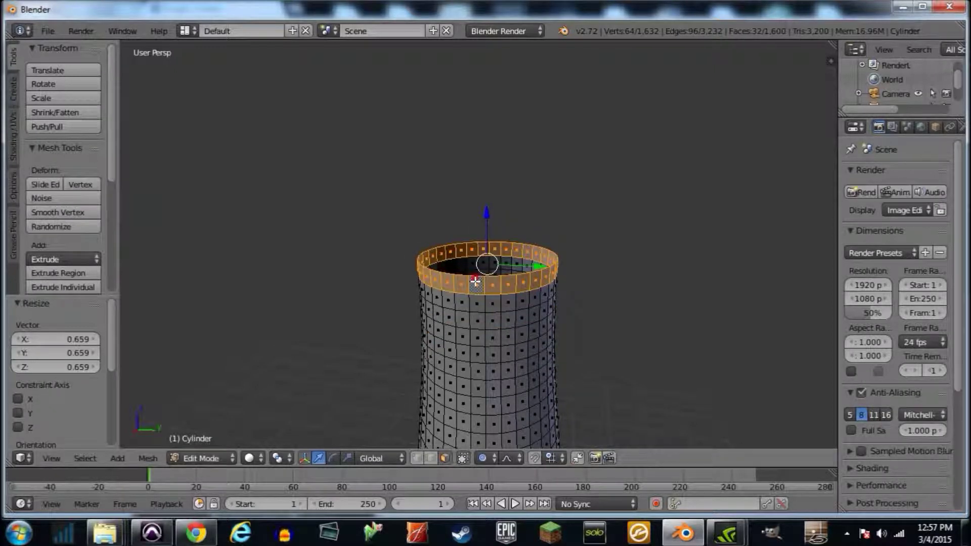
key("s")
scroll(482, 281, "down", 3)
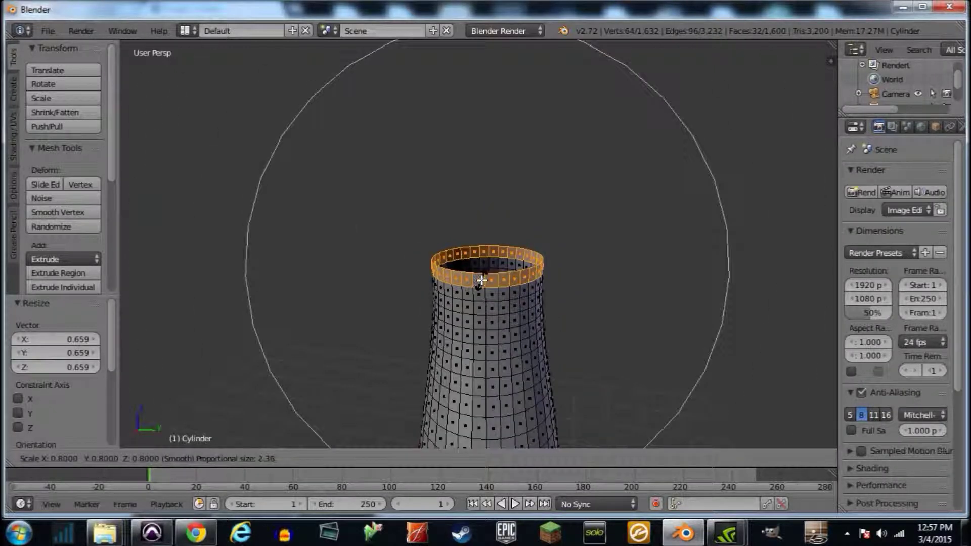
scroll(482, 280, "up", 14)
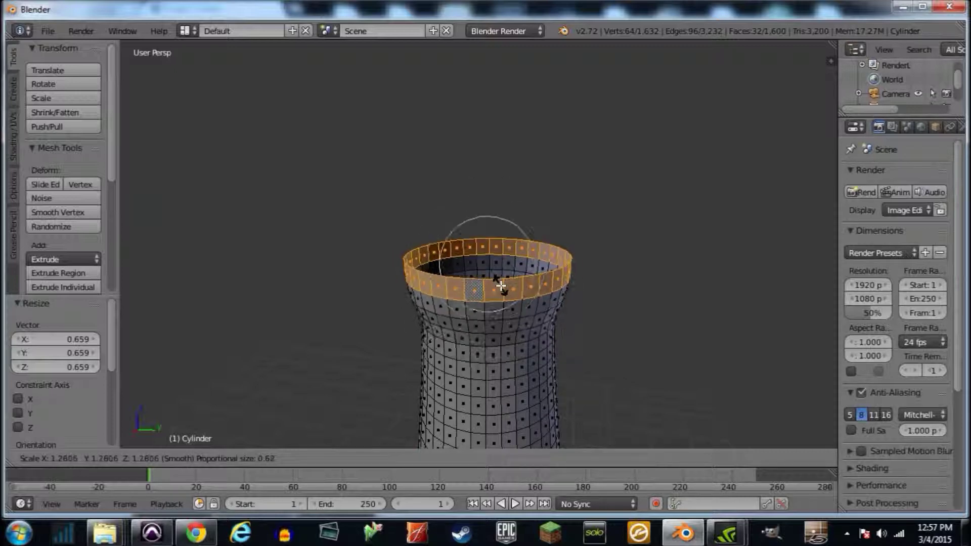
scroll(508, 284, "up", 5)
left_click(510, 287)
- Select the horizontal face ring just beneath the flared rim and scale it to about 0.57 with proportional size 0.35
key("shift+f")
key("q")
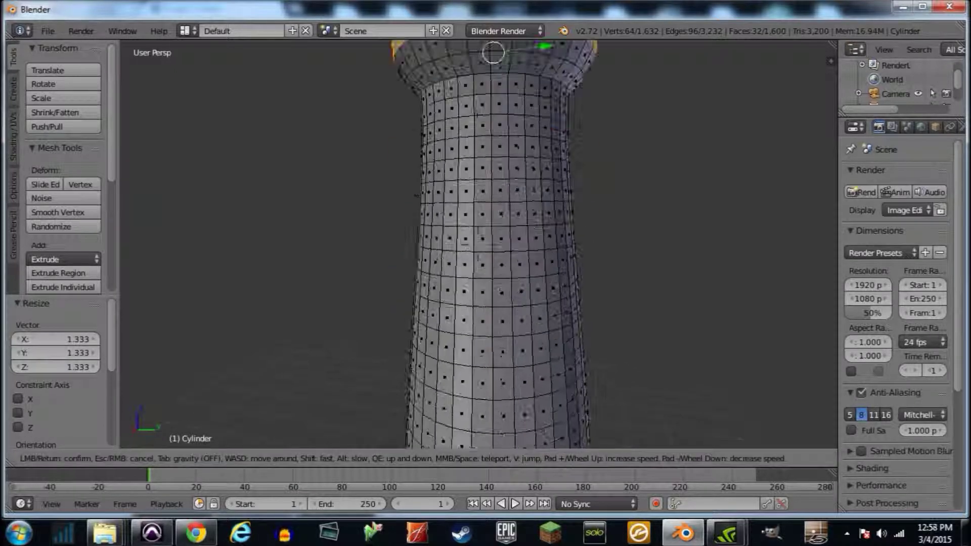
key("Escape")
right_click(483, 210, "alt")
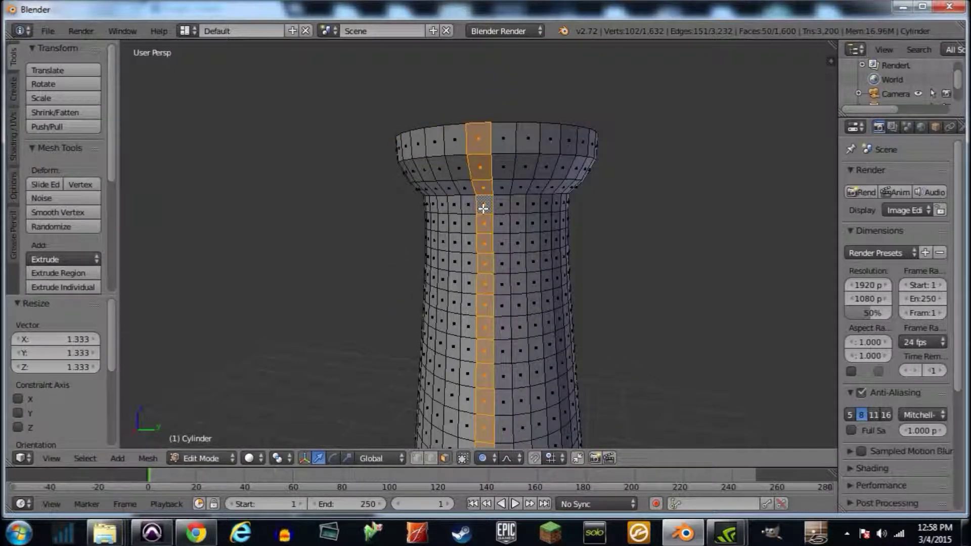
right_click(498, 204, "alt")
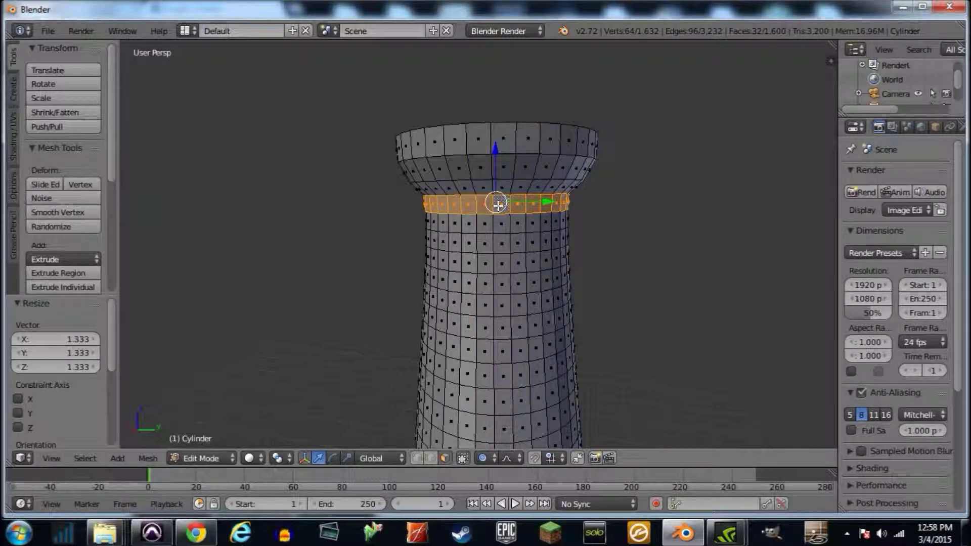
key("s")
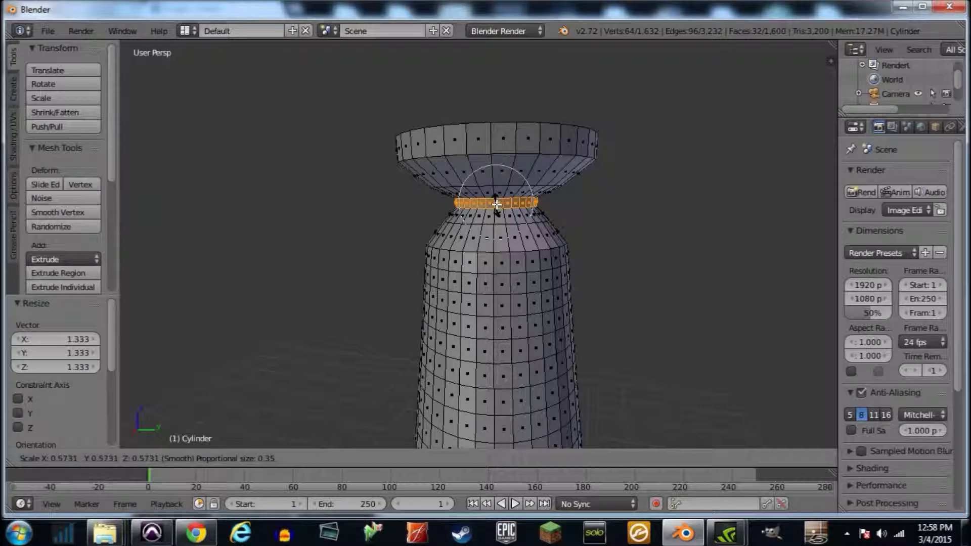
left_click(496, 202)
- Clear the selection and fly around the mesh to examine its whole profile and the opening at its top
key("a")
key("shift+f")
key("s")
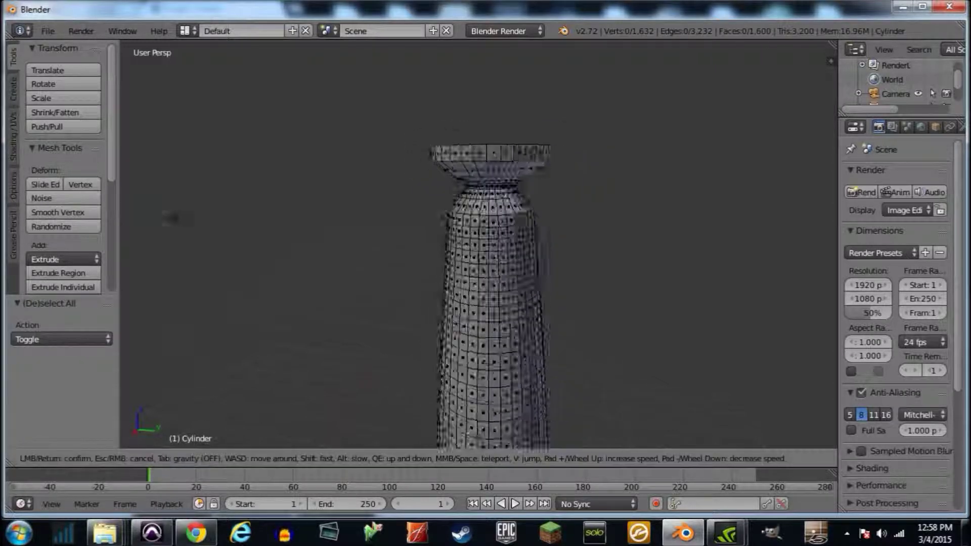
key("a")
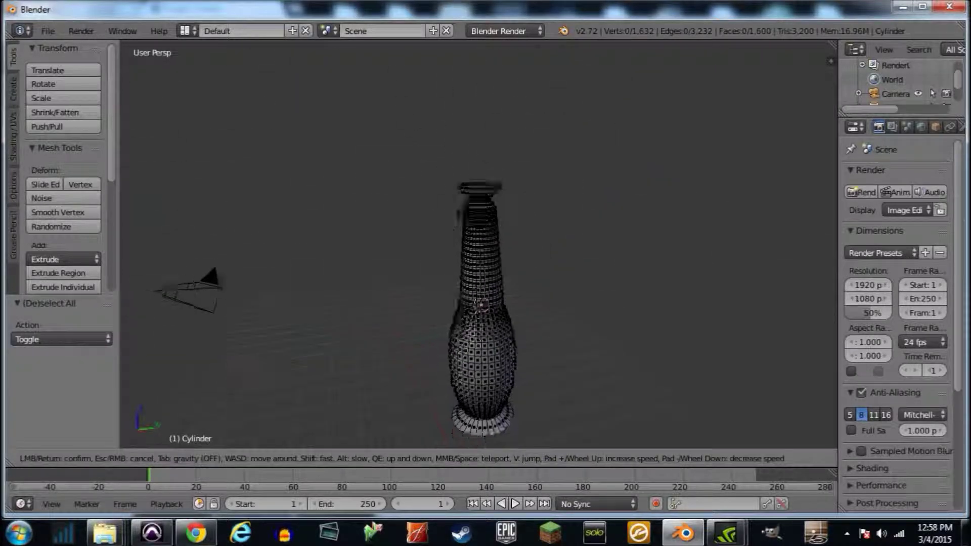
key("w")
key("s")
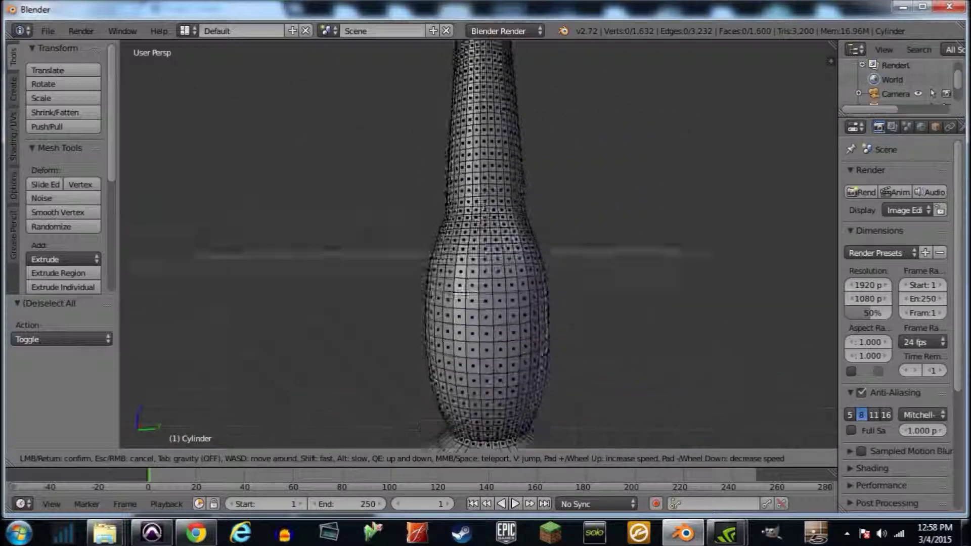
key("w")
key("w")
key("e")
key("s")
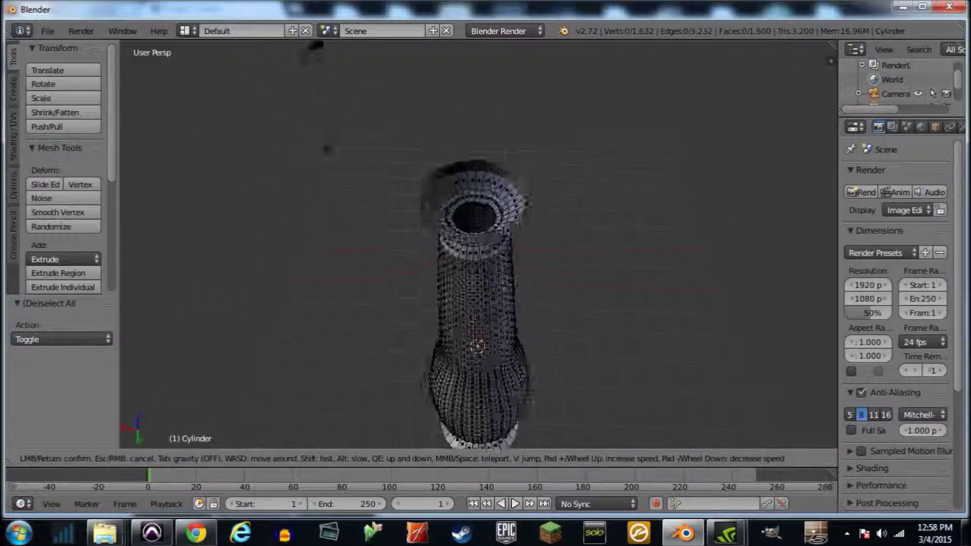
key("q")
key("s")
left_click(479, 244)
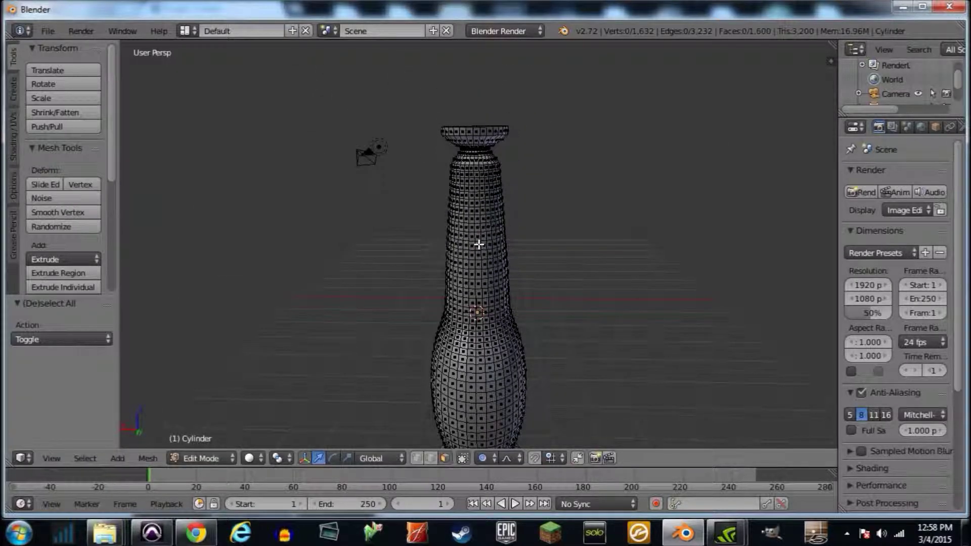
- Return to Object Mode and apply smooth shading to the cylinder
key("Tab")
key("shift+f")
key("w")
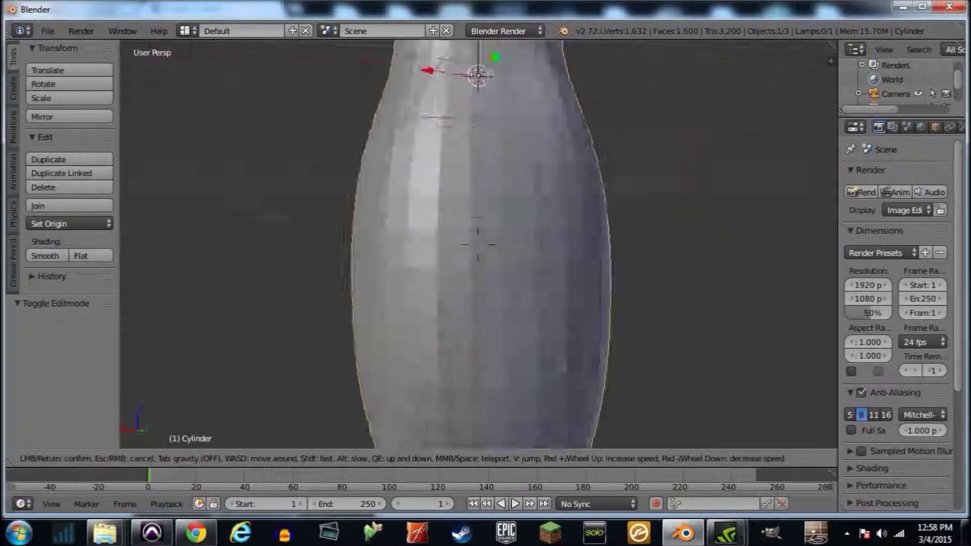
key("s")
left_click(477, 244)
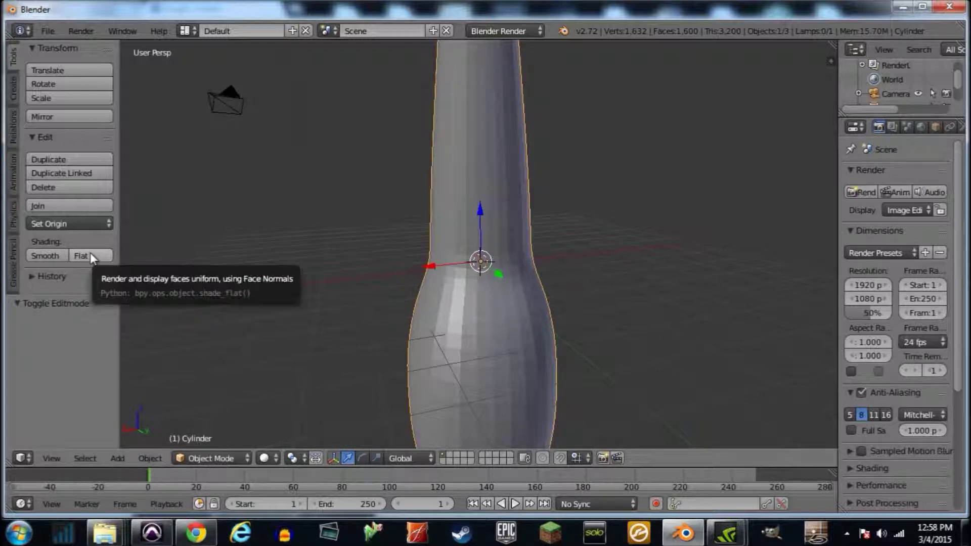
left_click(43, 254)
- Fly around the smooth-shaded vase to examine its surface, its flared opening and its full silhouette
key("shift+f")
key("s")
key("a")
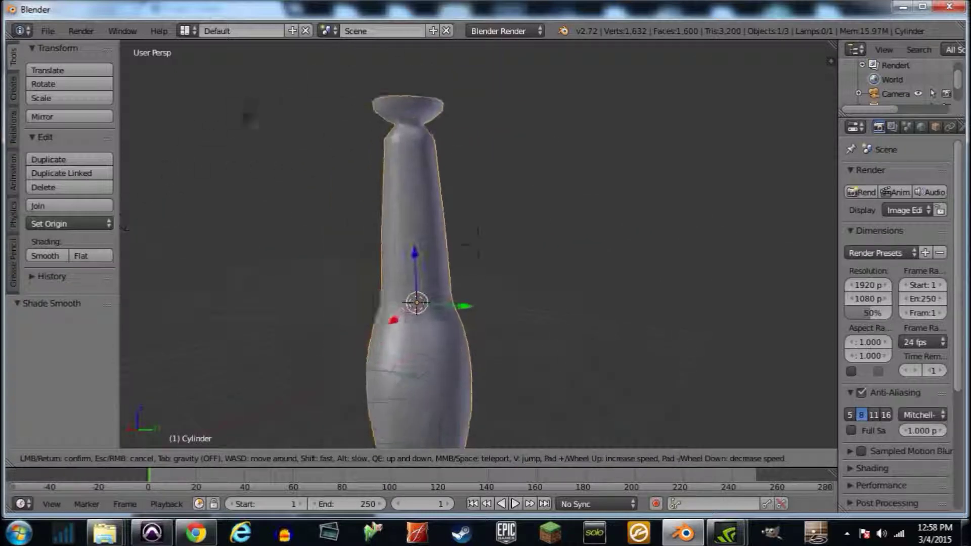
key("d")
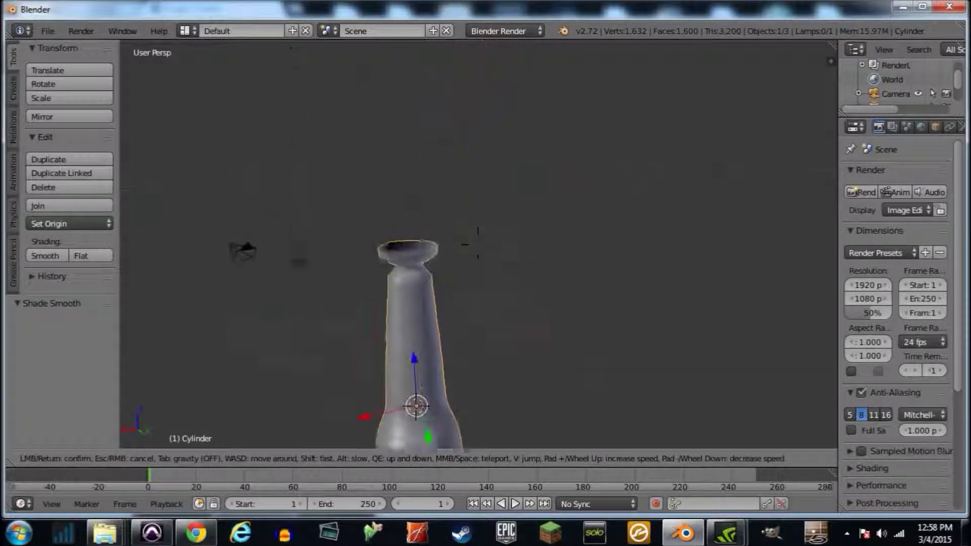
key("a")
key("s")
key("w")
key("a")
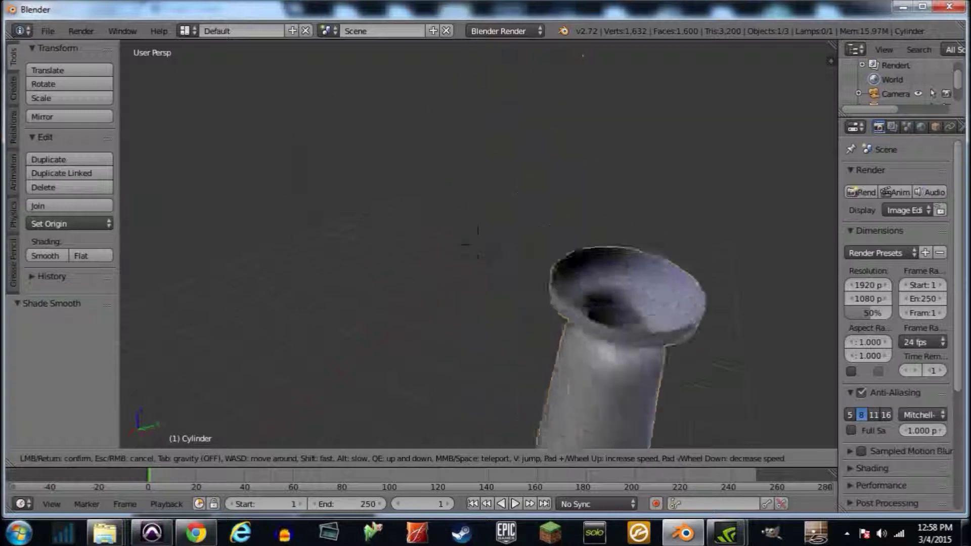
key("s")
key("s")
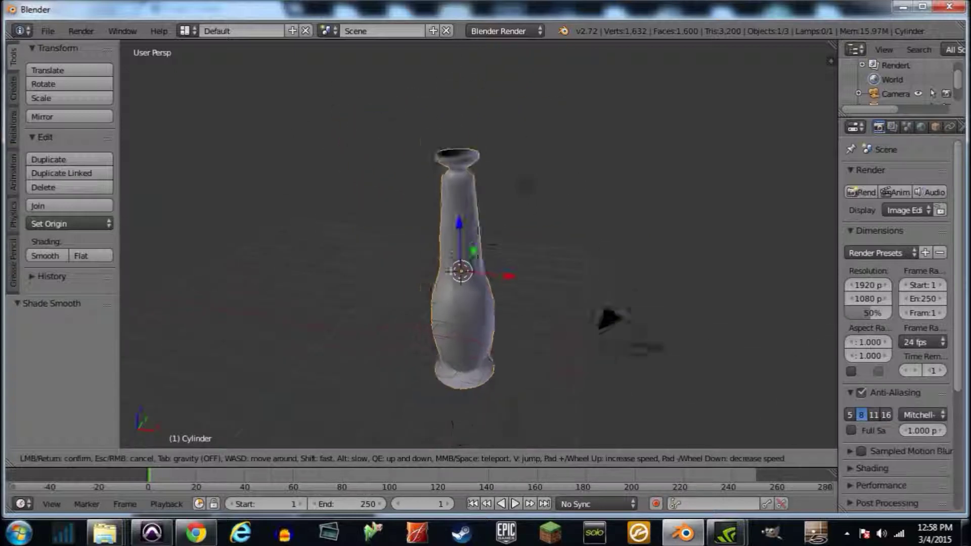
left_click(478, 245)
- Try to scale the whole vase up uniformly on all axes
key("s")
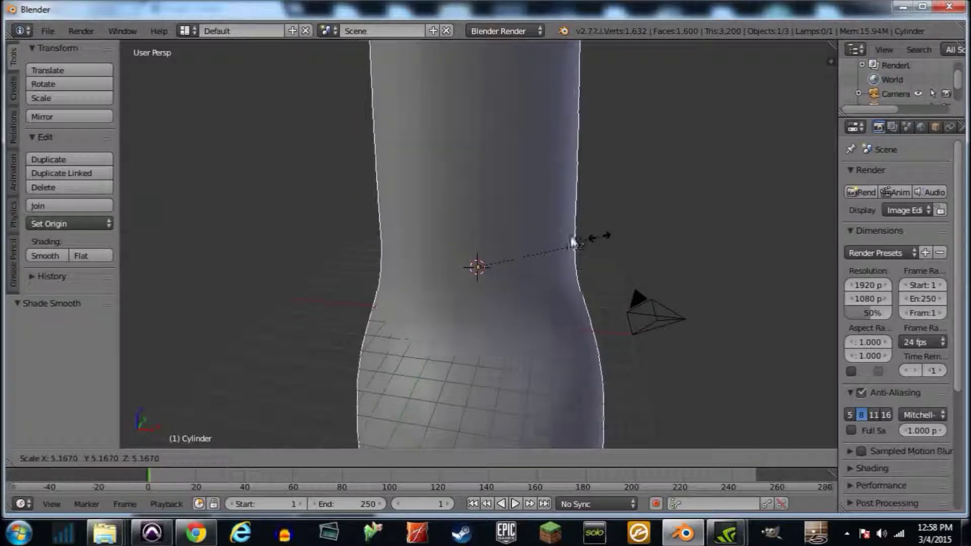
left_click(490, 235)
- Shorten the vase by scaling it to 0.872 along the global Z axis
key("shift+f")
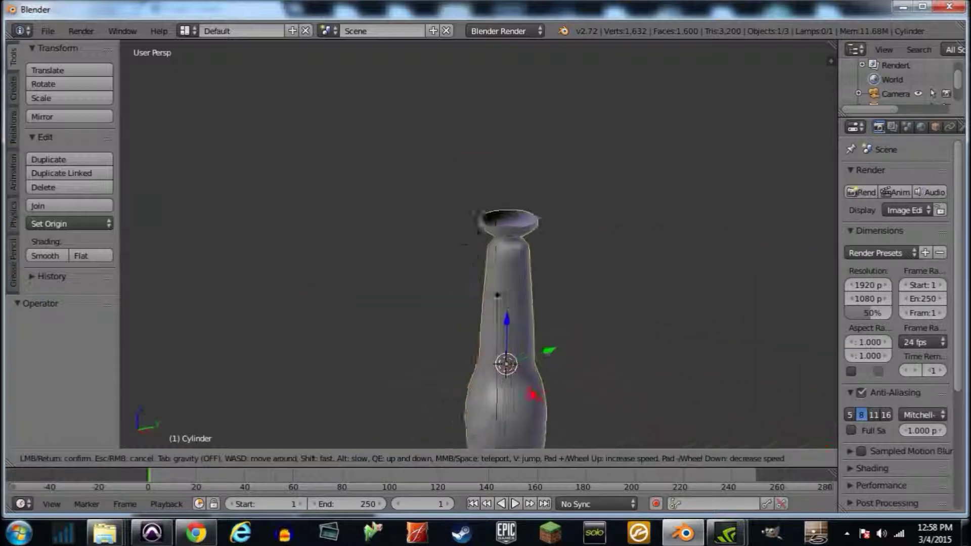
key("Return")
key("s")
key("z")
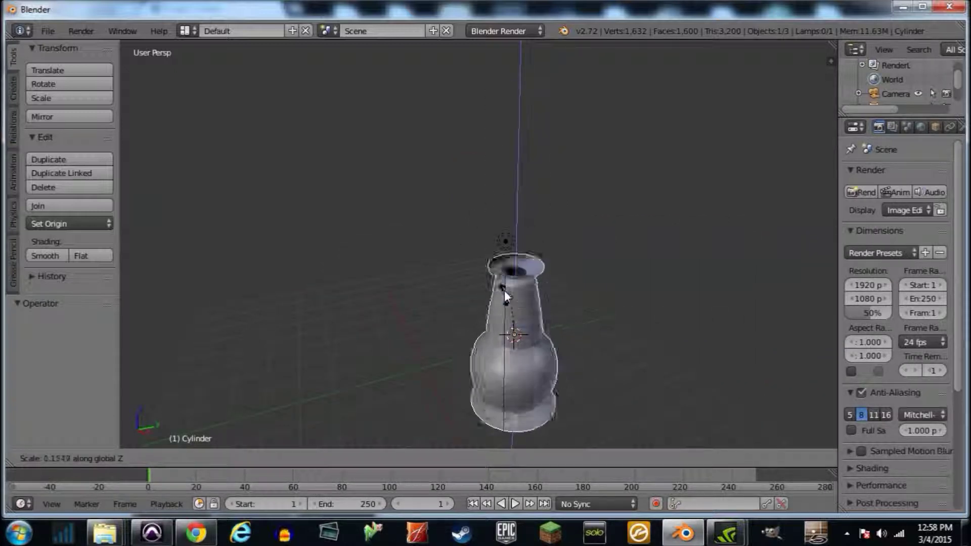
key("Return")
- Fly around the shortened vase to examine its proportions from other sides
key("shift+f")
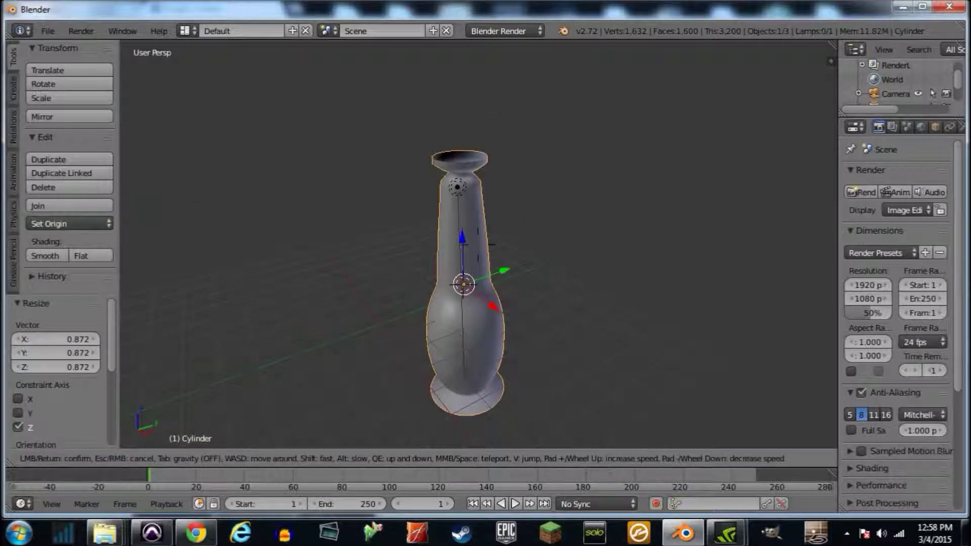
key("d")
key("e")
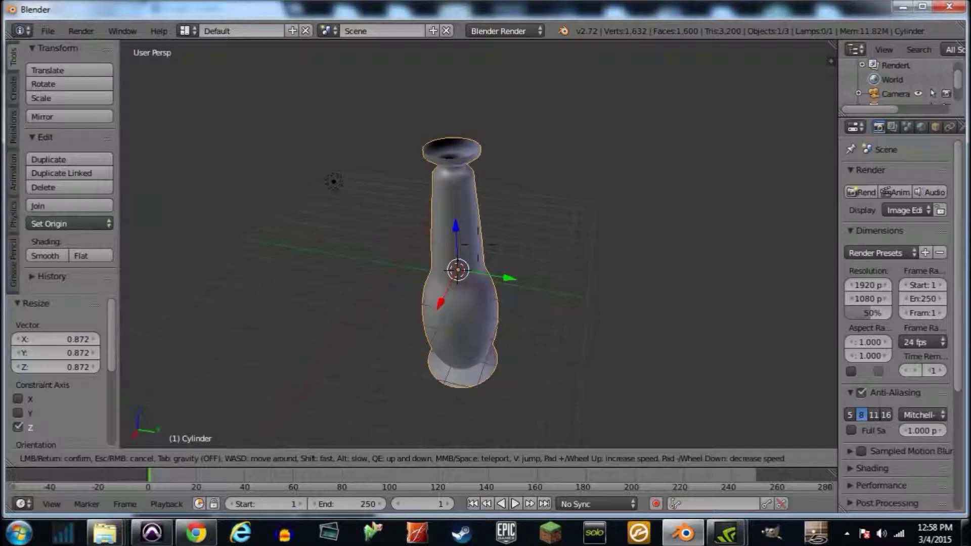